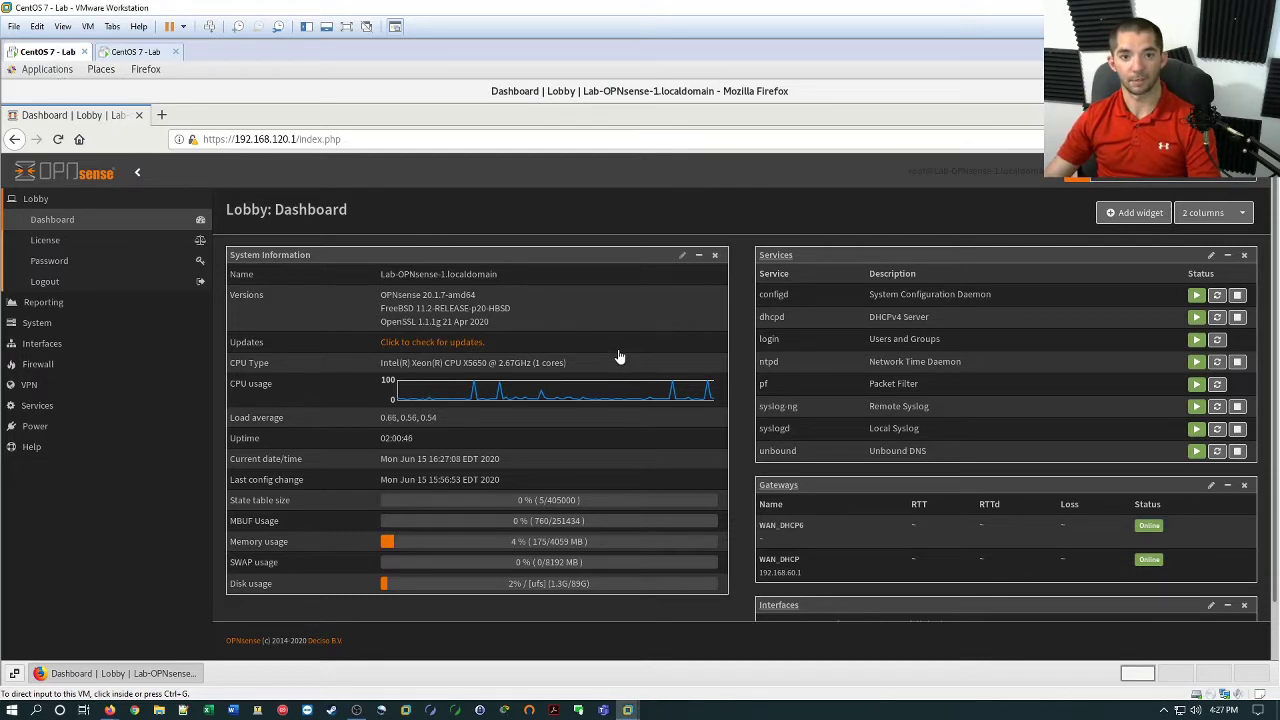
Compare both firewall dashboards and highlight the first firewall's WAN address in its Interfaces widget.
click(128, 51)
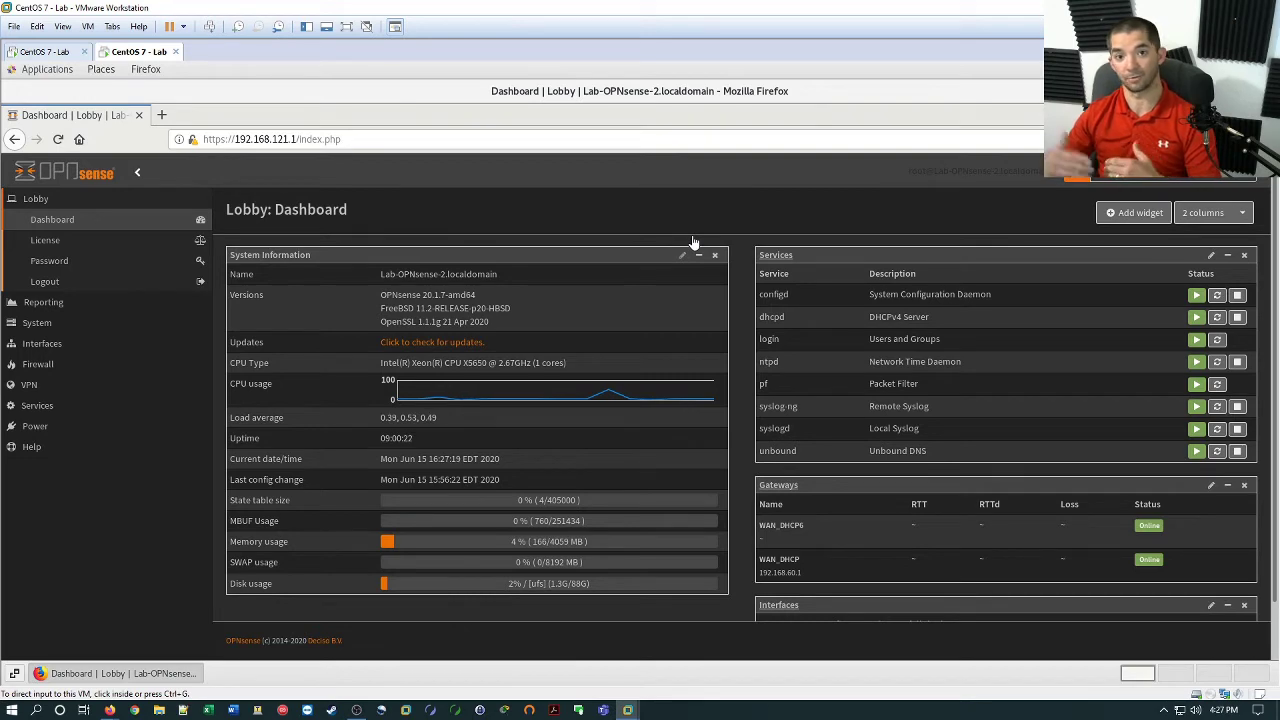
click(50, 52)
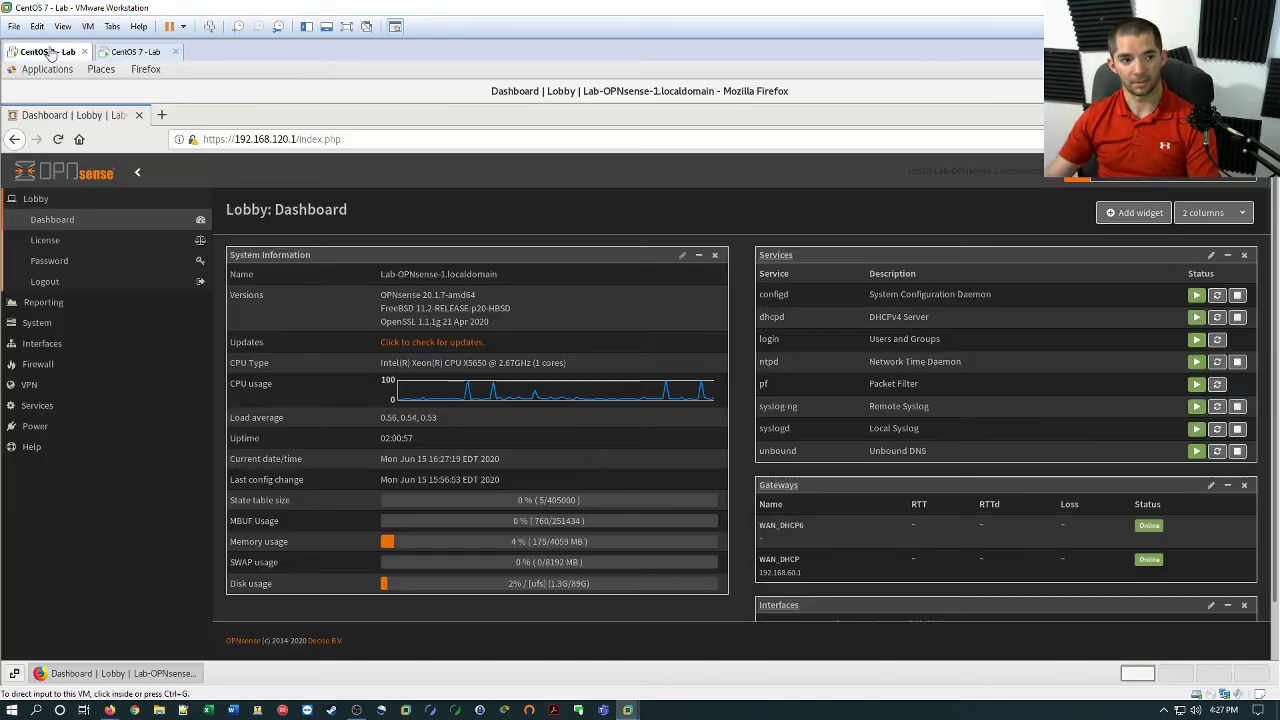
scroll(734, 418, down, 1)
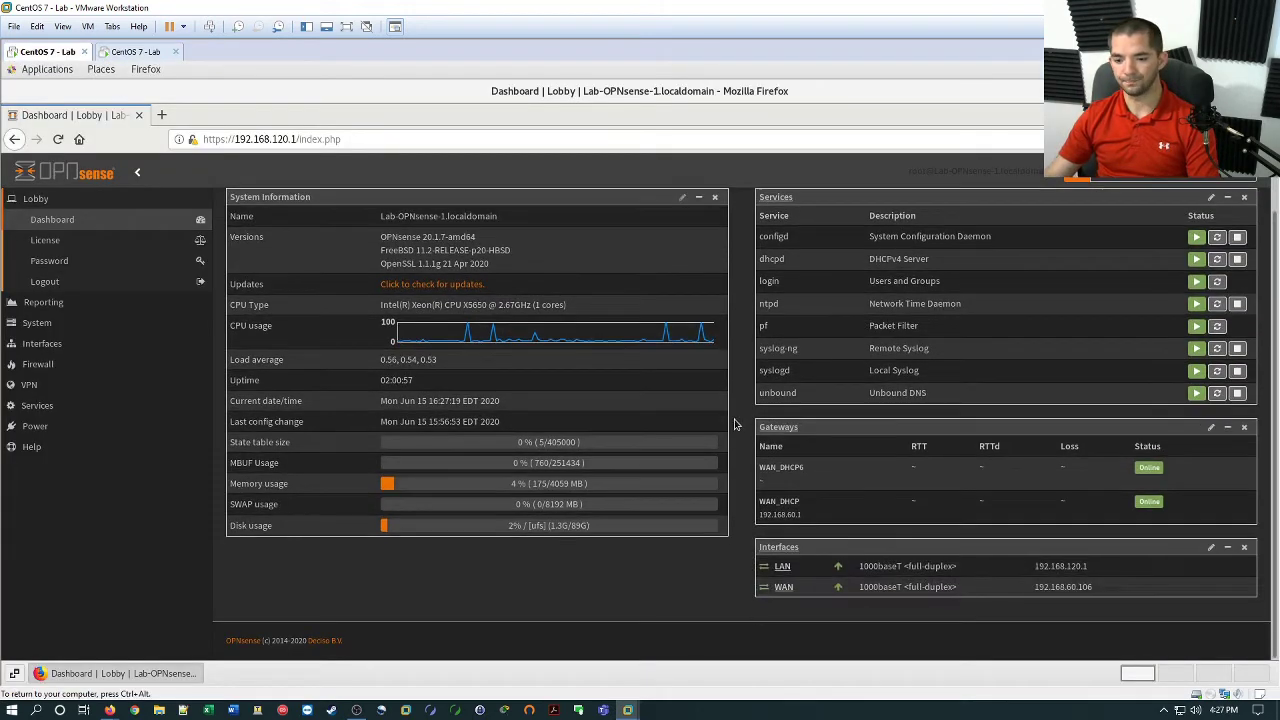
drag(1097, 588, 1038, 587)
Highlight the second firewall's WAN address 192.168.60.107 in its Interfaces widget.
click(135, 52)
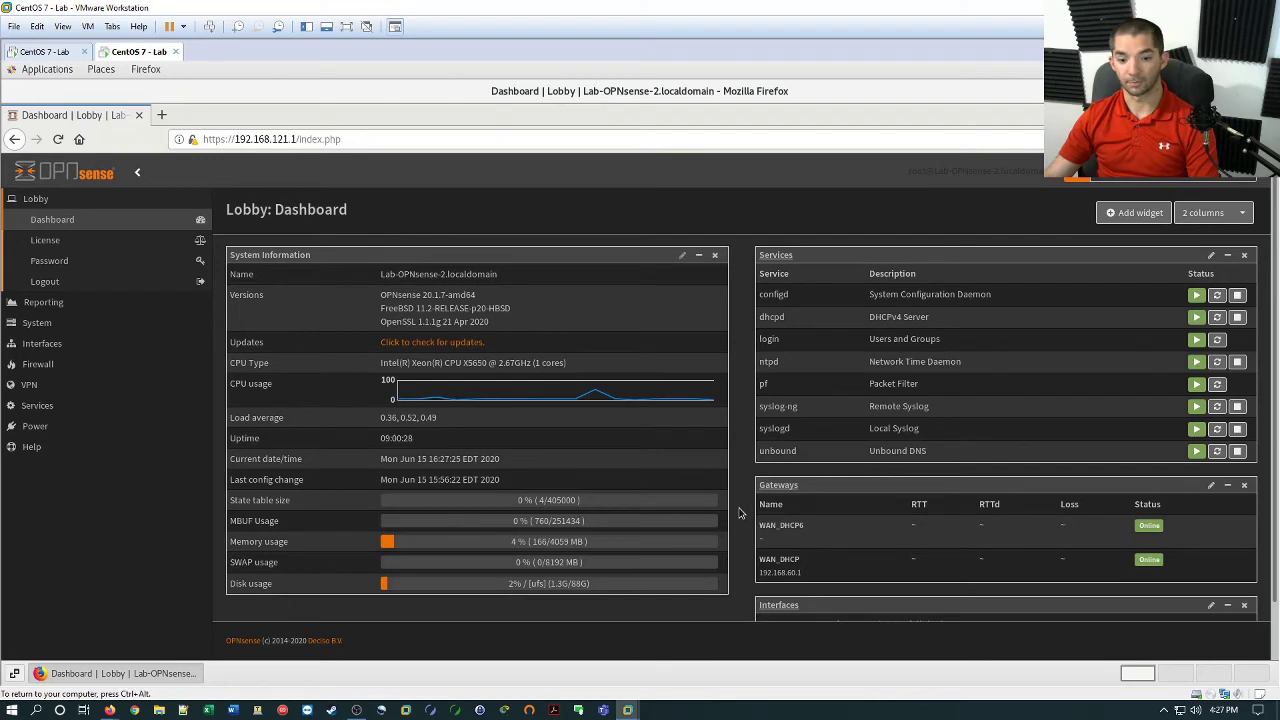
scroll(743, 512, down, 1)
drag(1103, 587, 1031, 592)
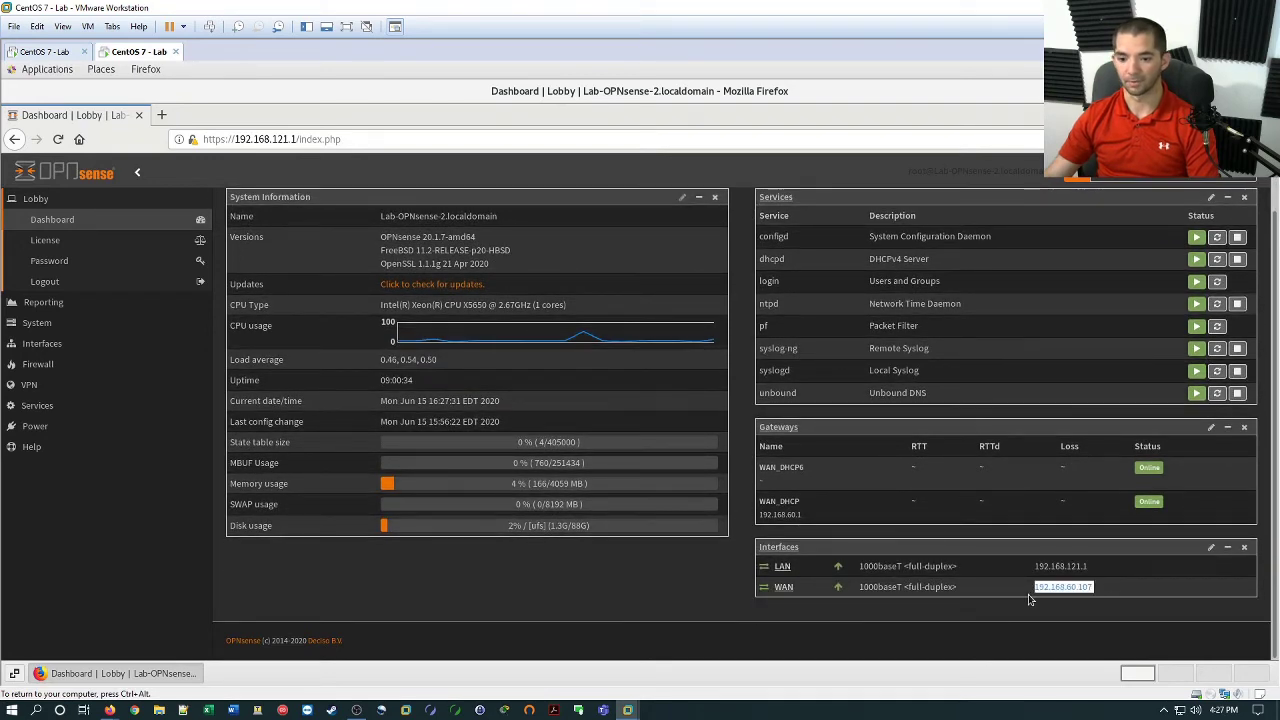
click(670, 576)
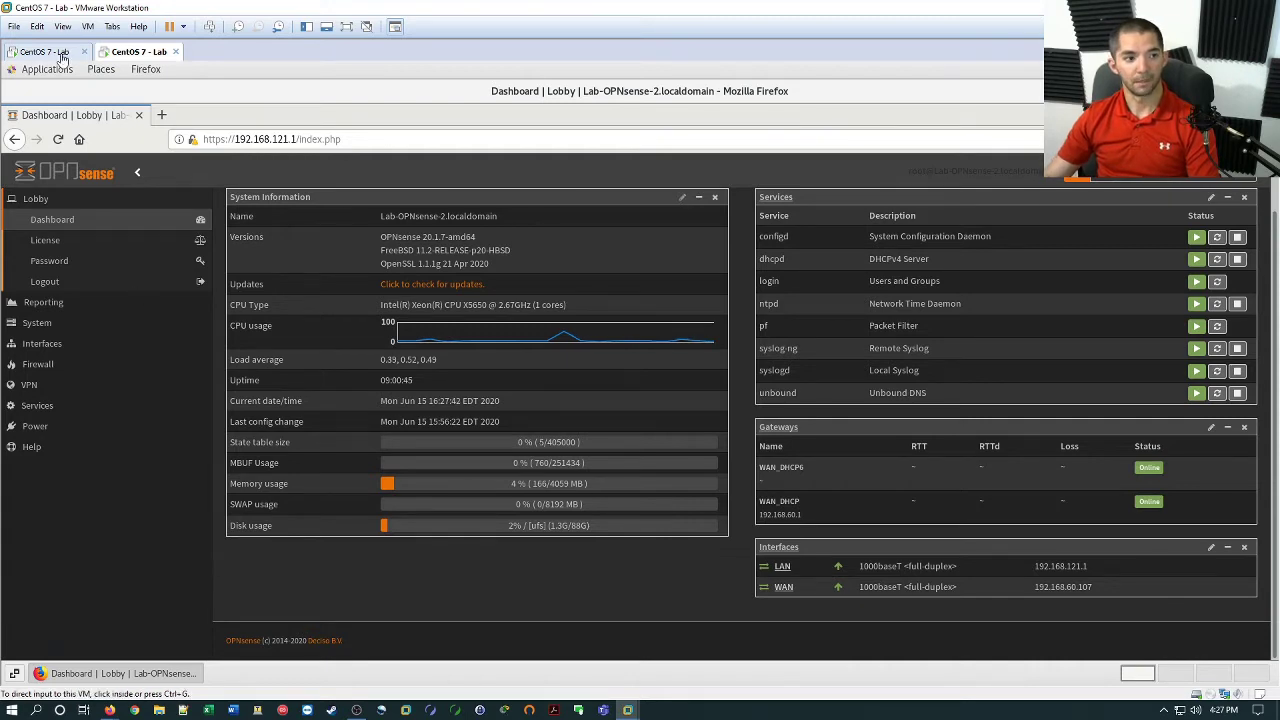
On the first firewall, tick Enable IPsec under VPN > IPsec > Tunnel Settings and save.
click(60, 53)
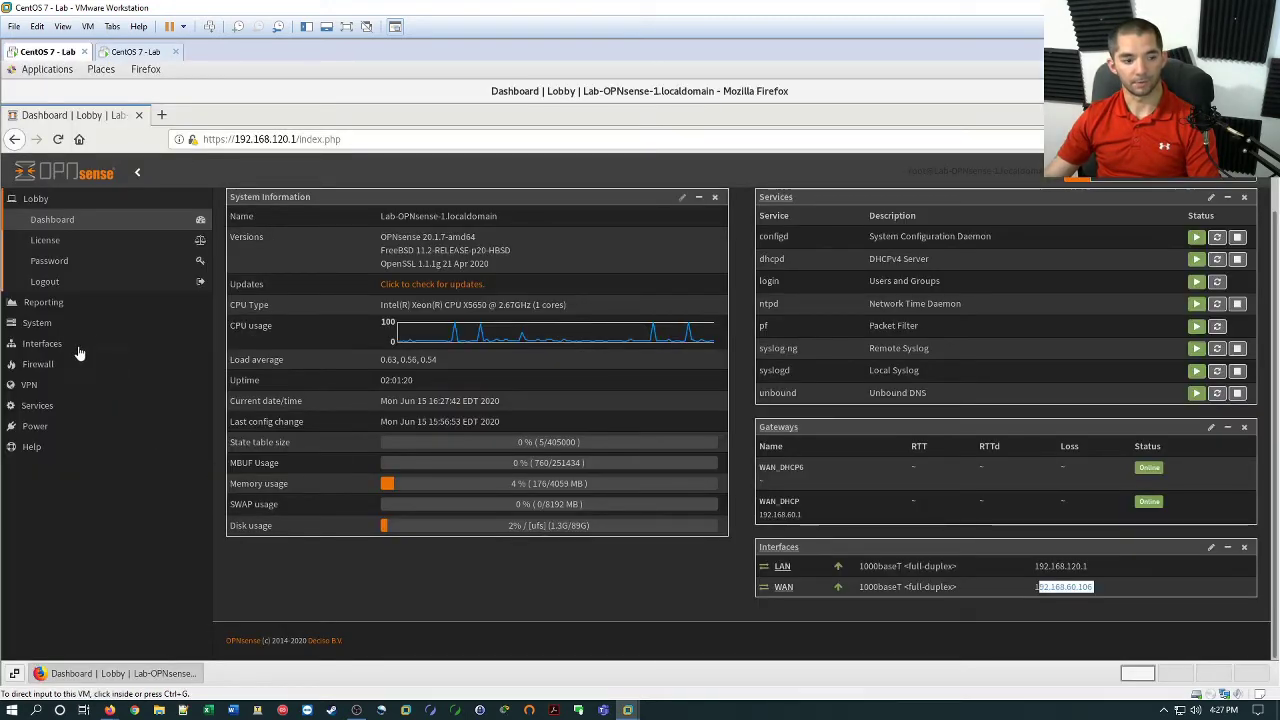
click(89, 385)
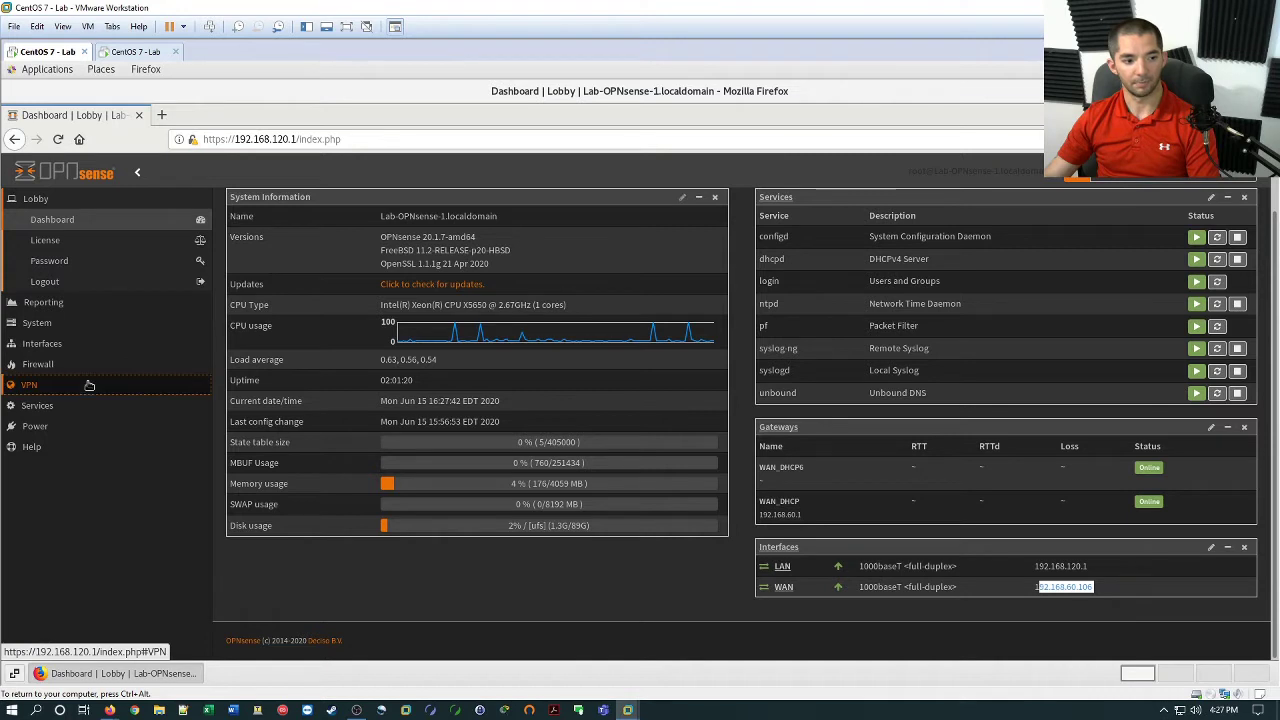
click(88, 323)
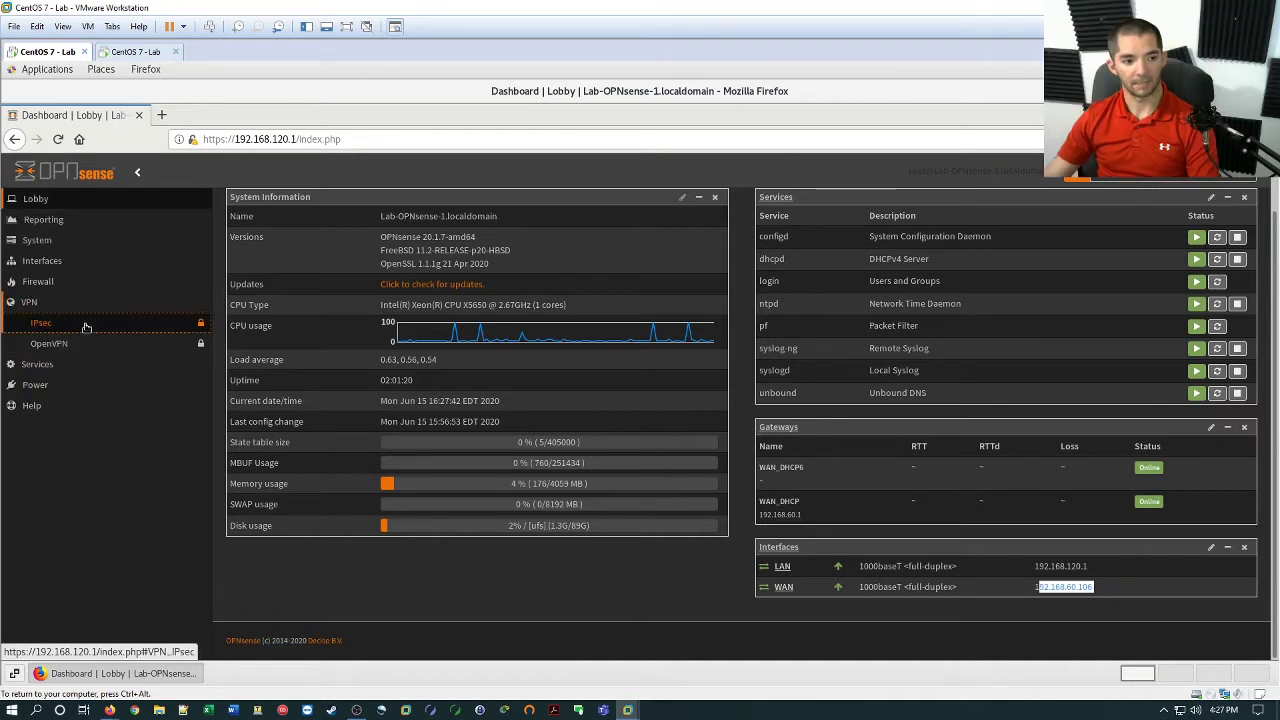
click(134, 347)
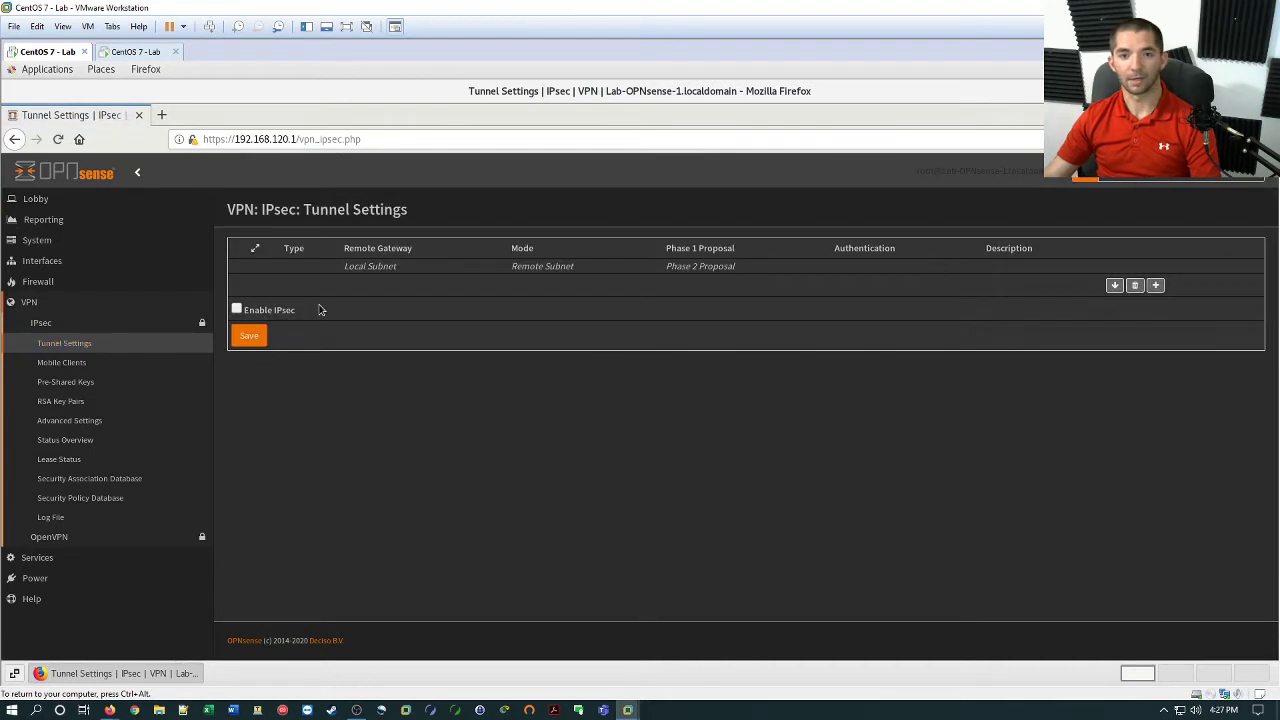
click(237, 309)
click(247, 337)
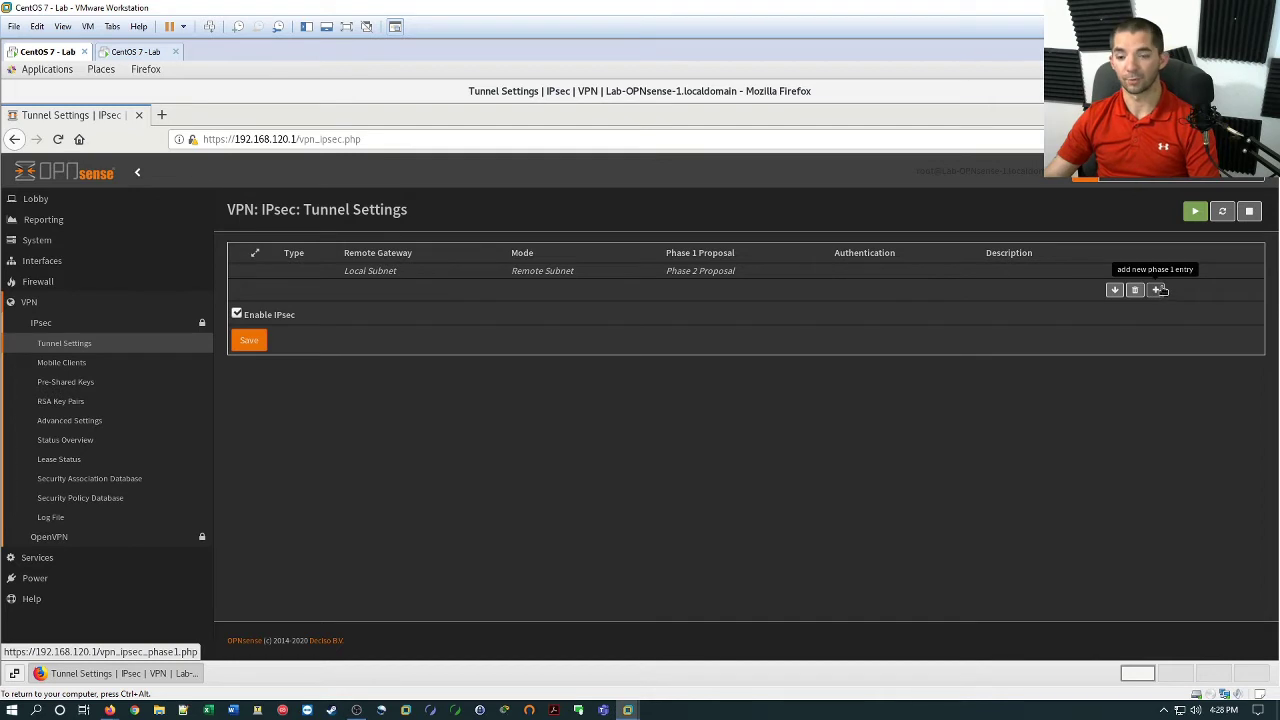
Add a phase 1 entry with remote gateway 192.168.60.107 and enter the pre-shared key.
click(1157, 290)
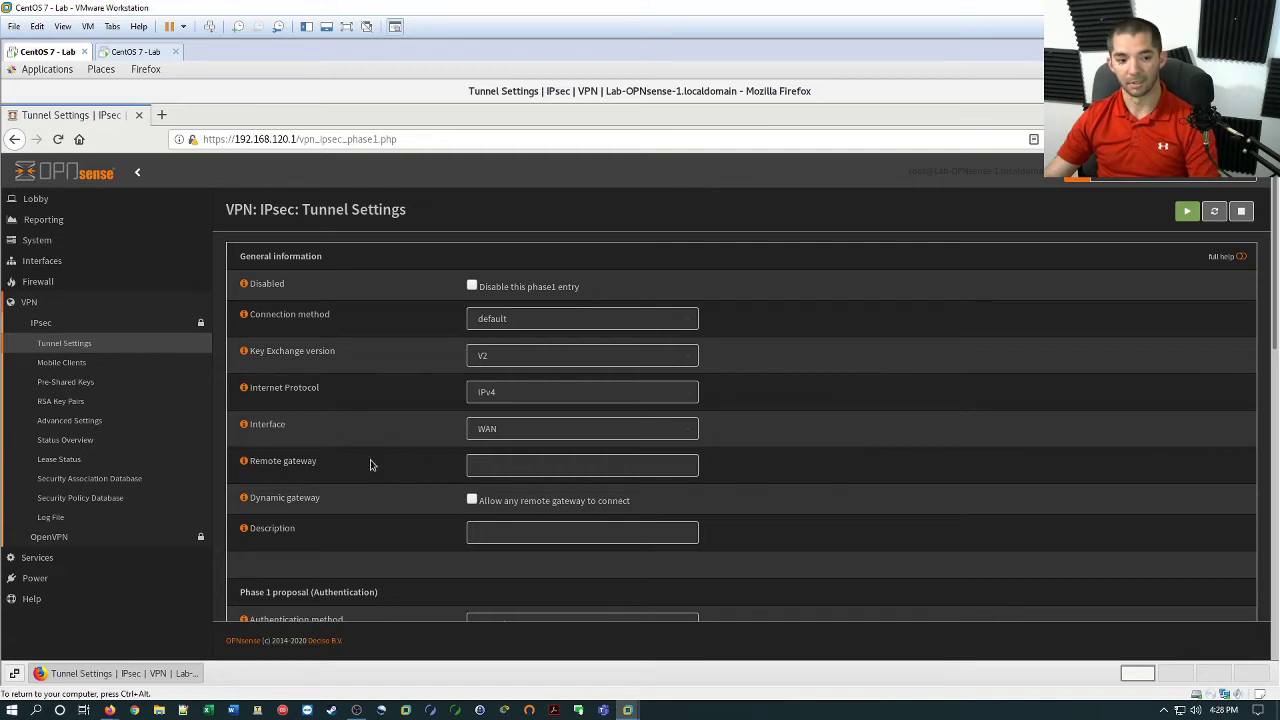
click(509, 467)
text(192.168.60.107)
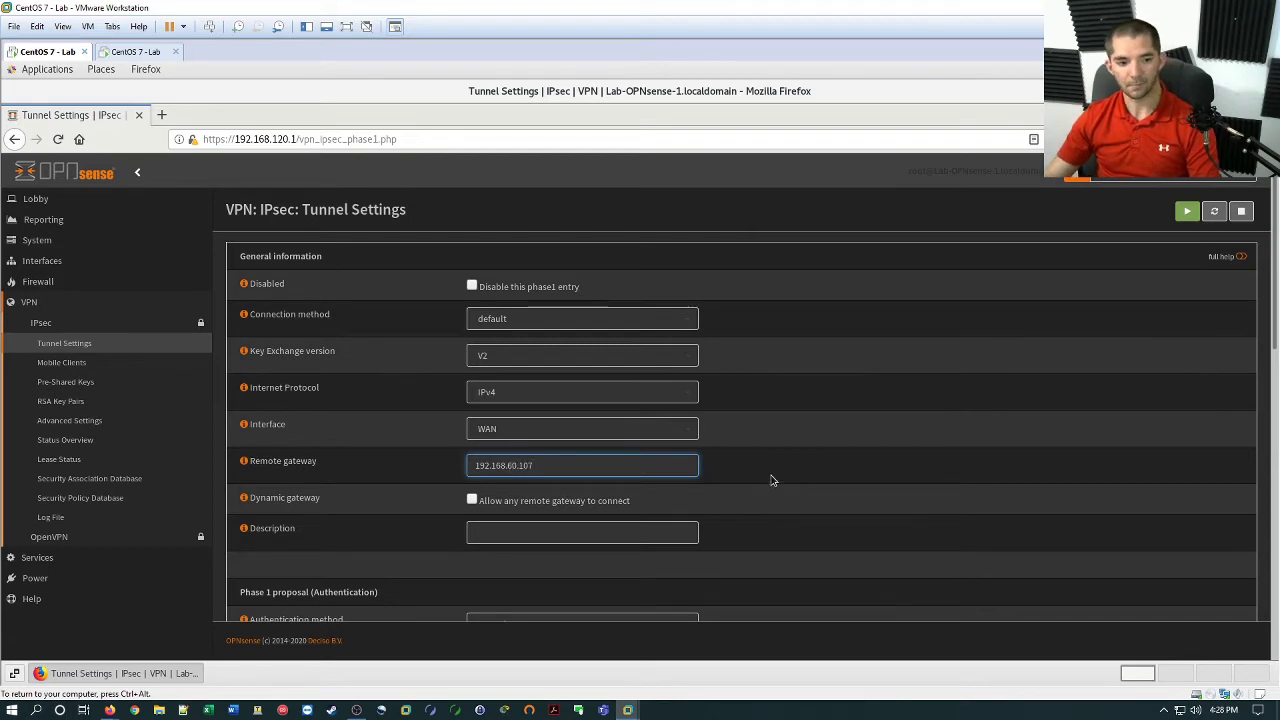
click(771, 481)
scroll(744, 500, down, 3)
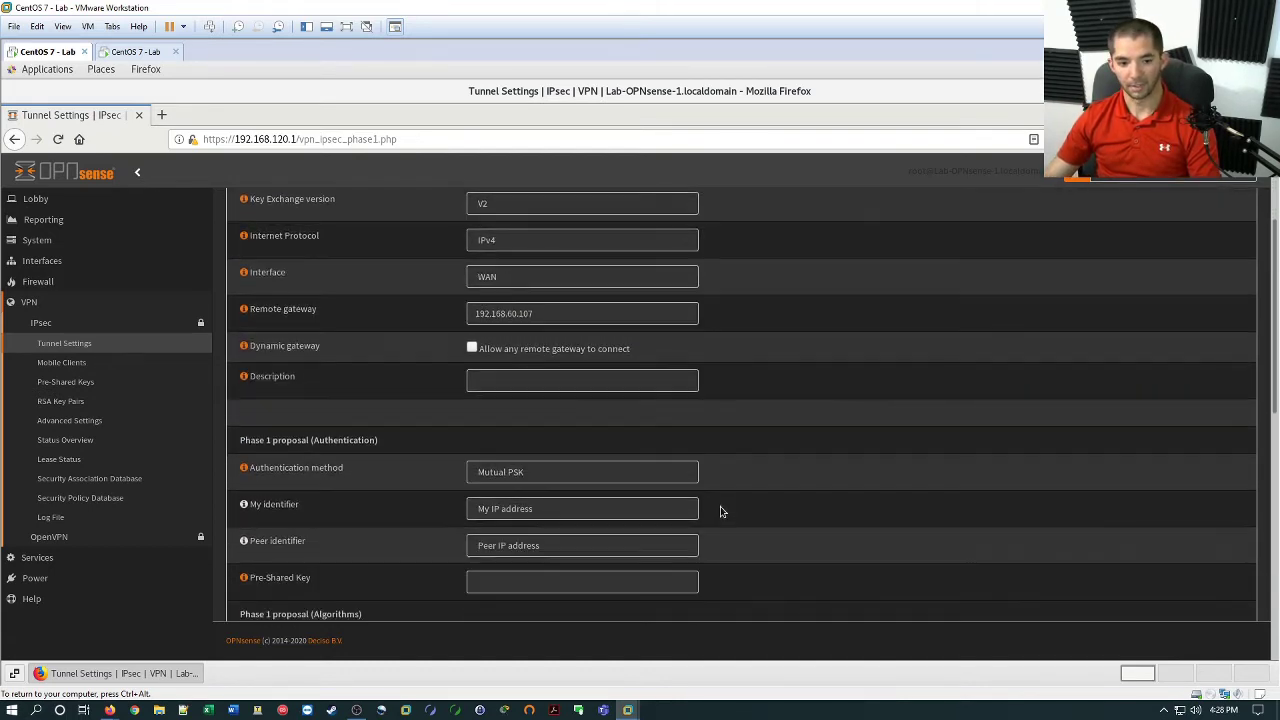
click(558, 586)
text(l2345)
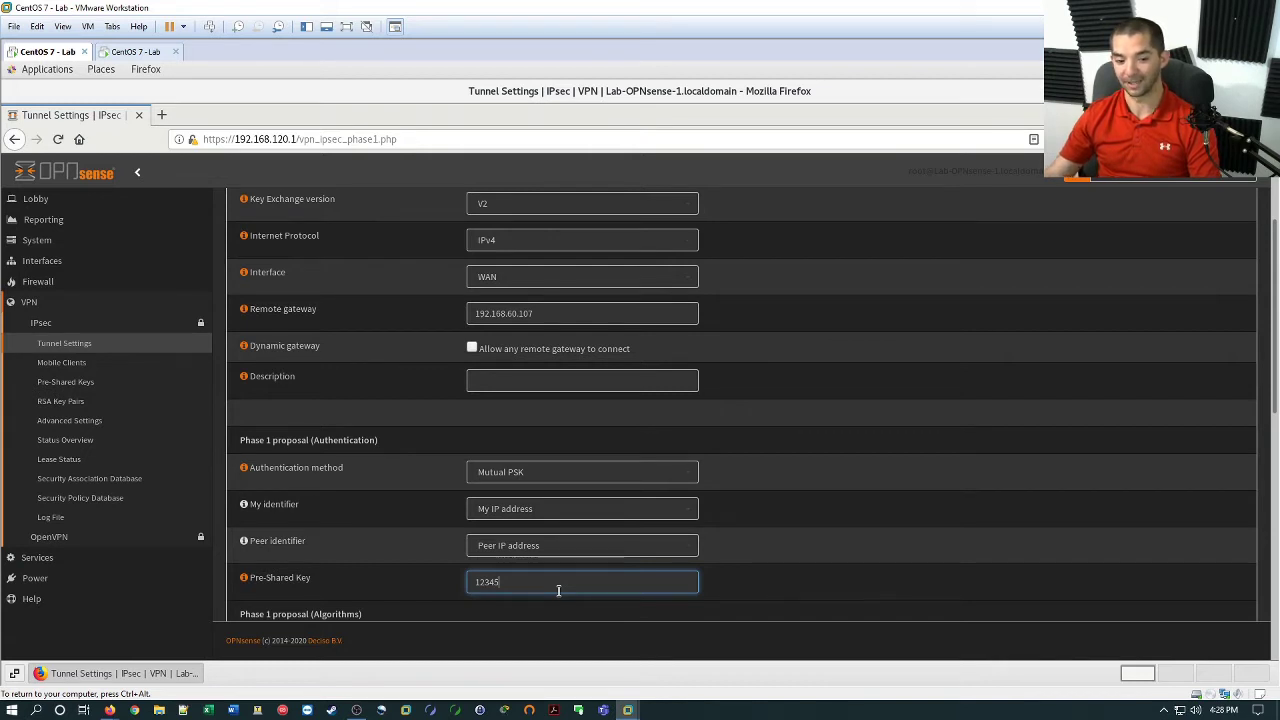
click(757, 589)
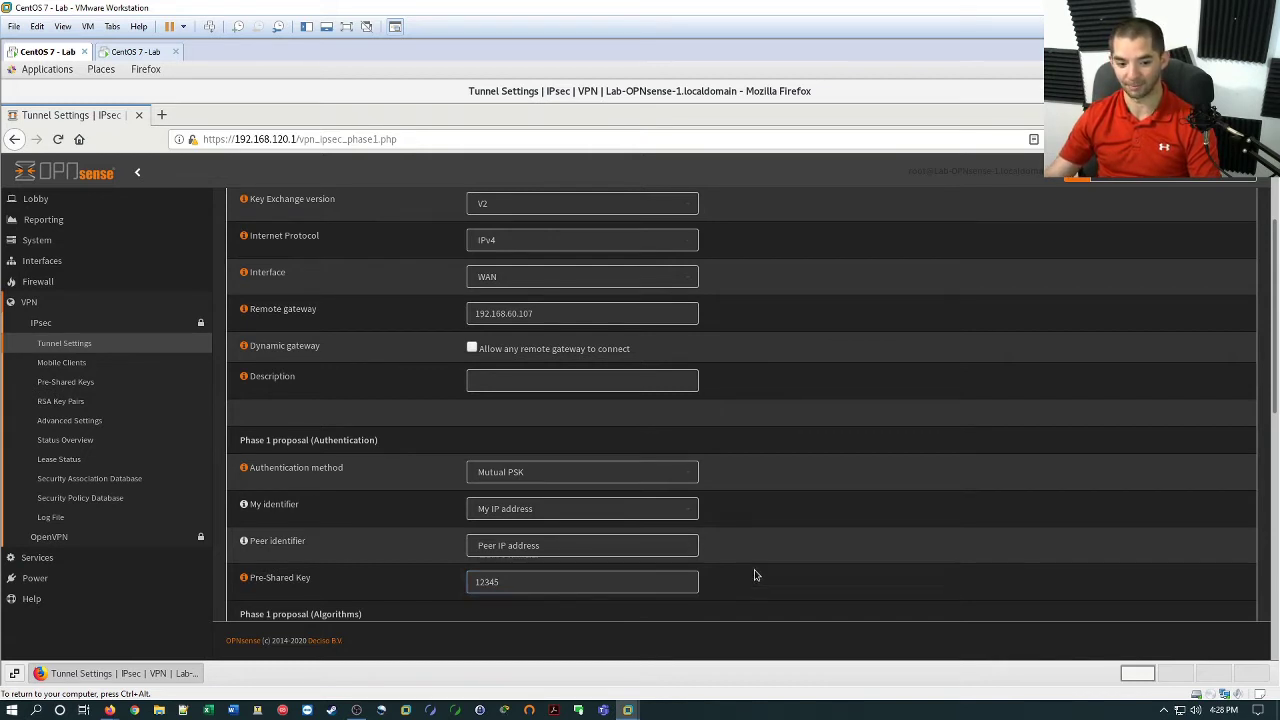
Save the IKEv2 phase 1 entry (AES 128, SHA256, DH 14) and apply the changes.
scroll(760, 555, down, 3)
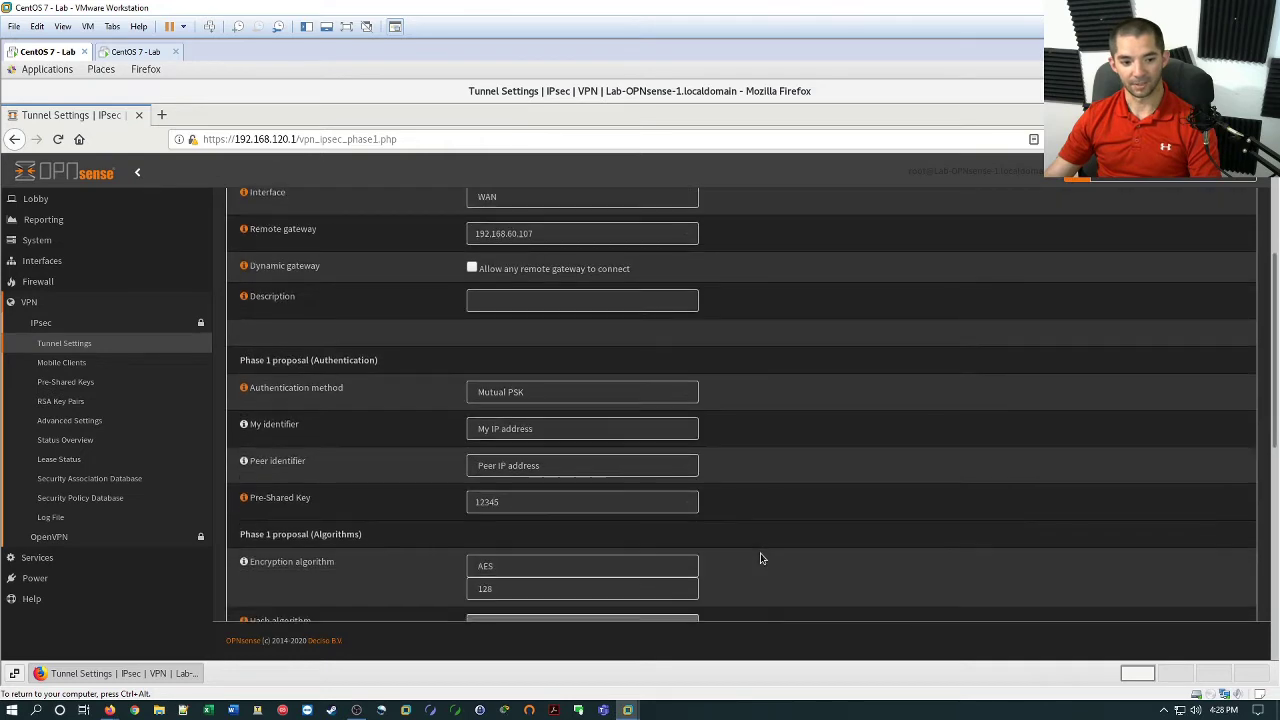
scroll(634, 466, down, 1)
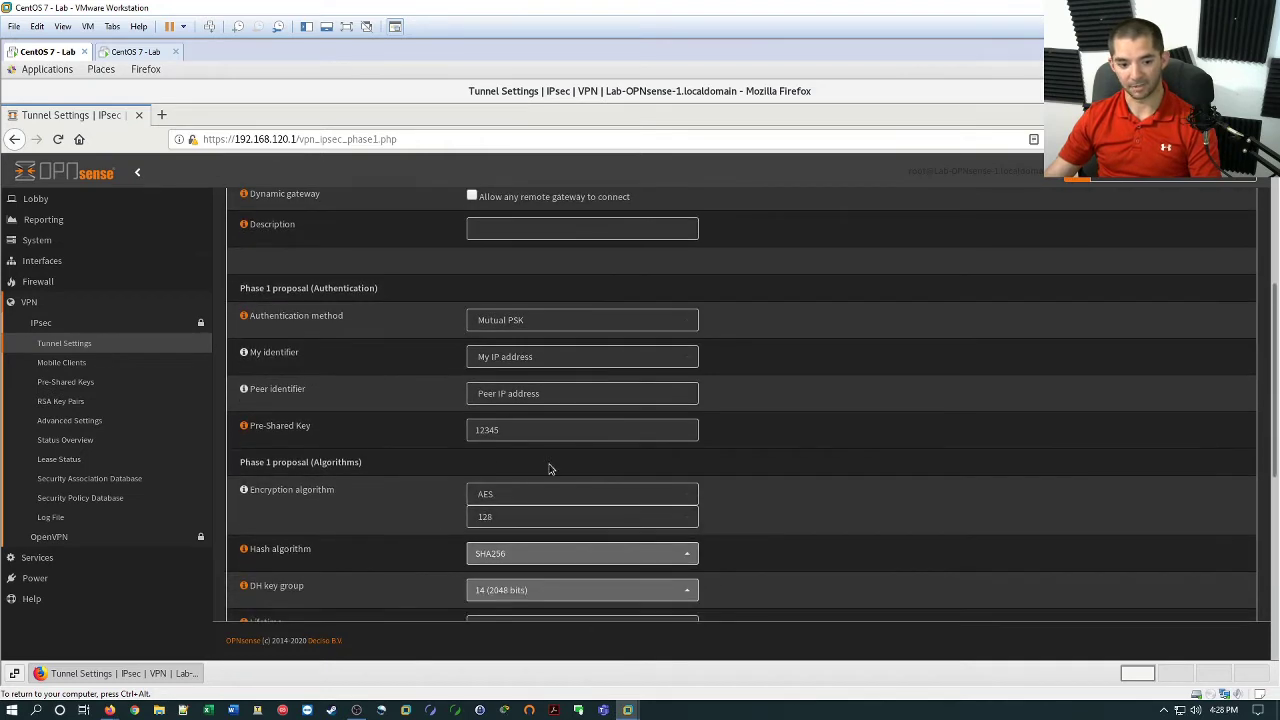
scroll(808, 537, down, 2)
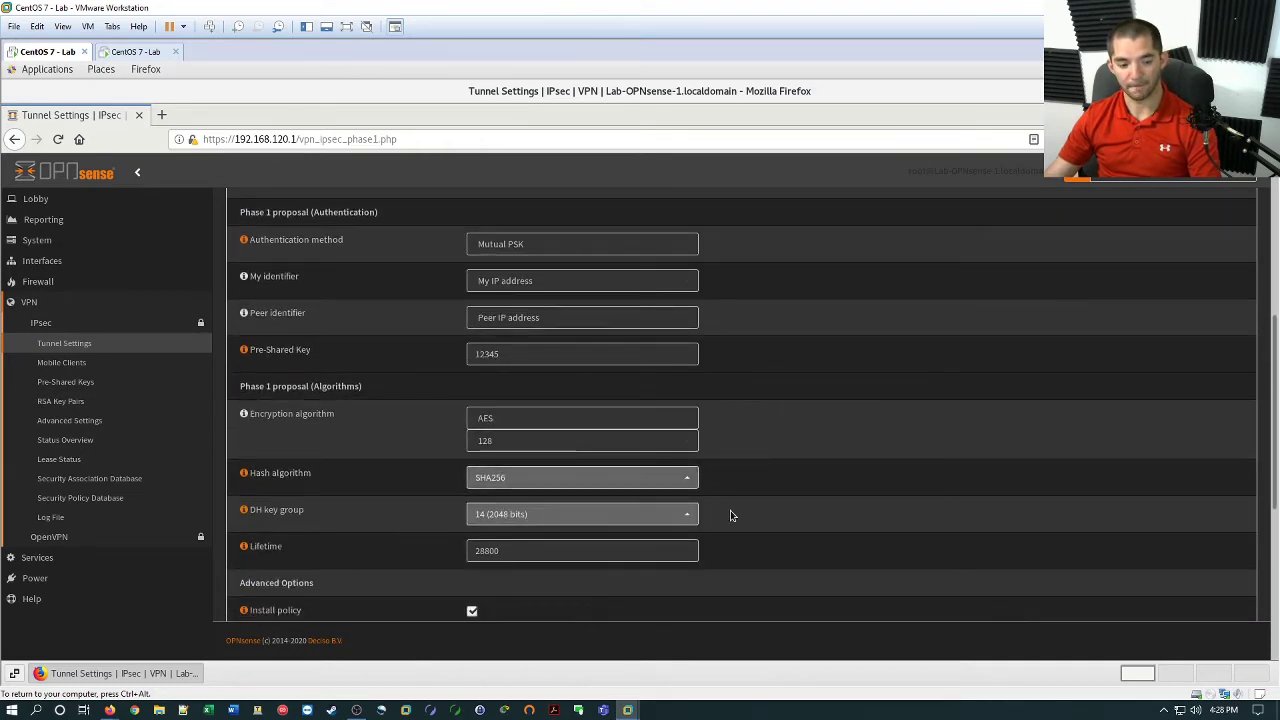
scroll(741, 507, down, 4)
scroll(503, 600, down, 6)
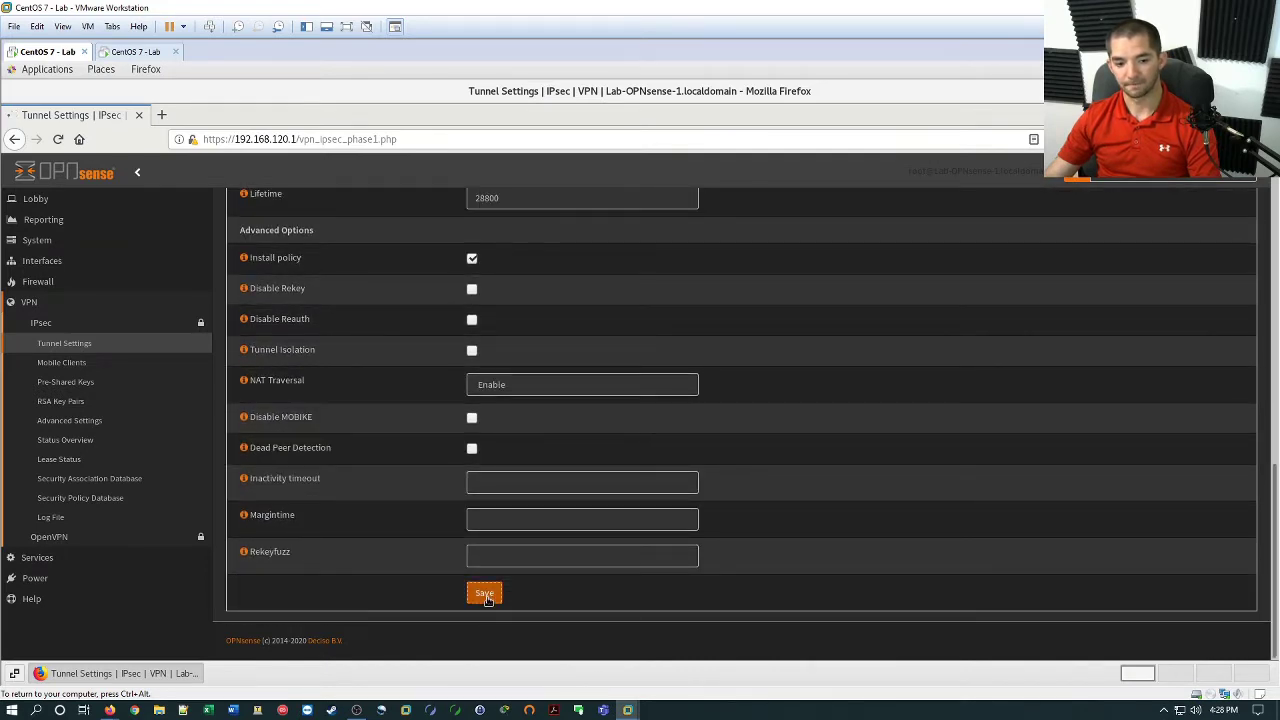
click(484, 592)
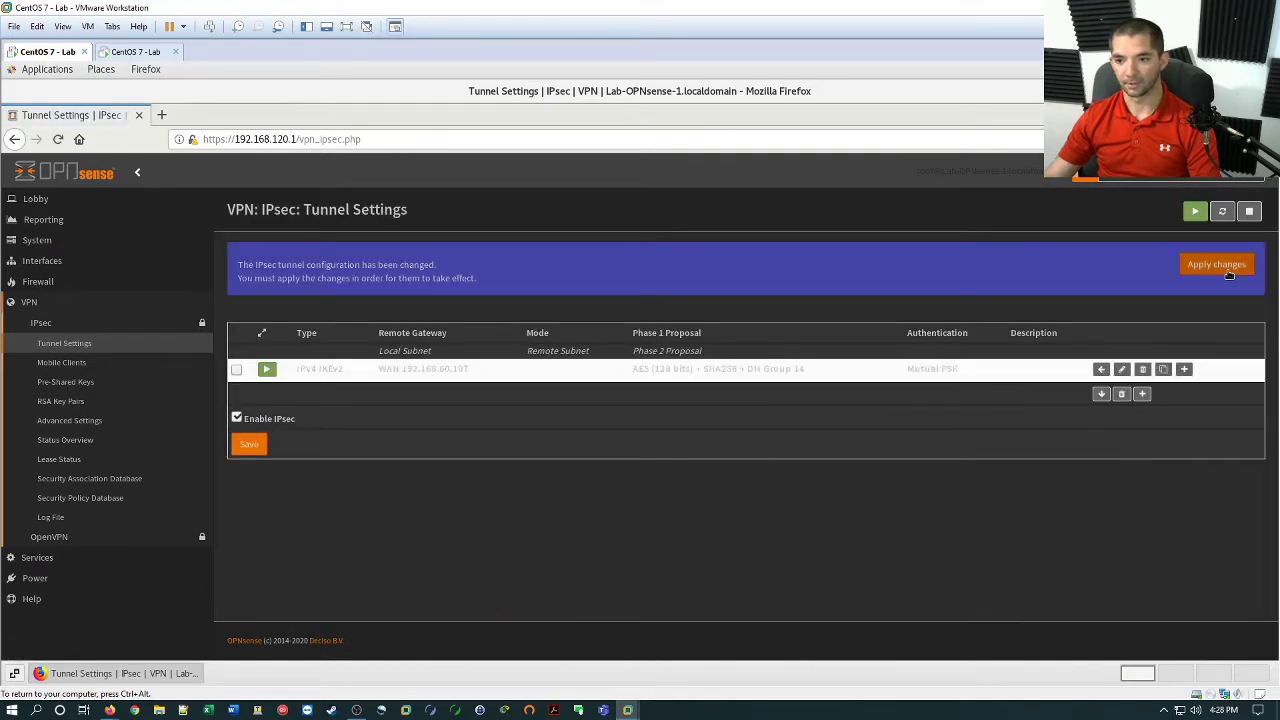
click(1229, 273)
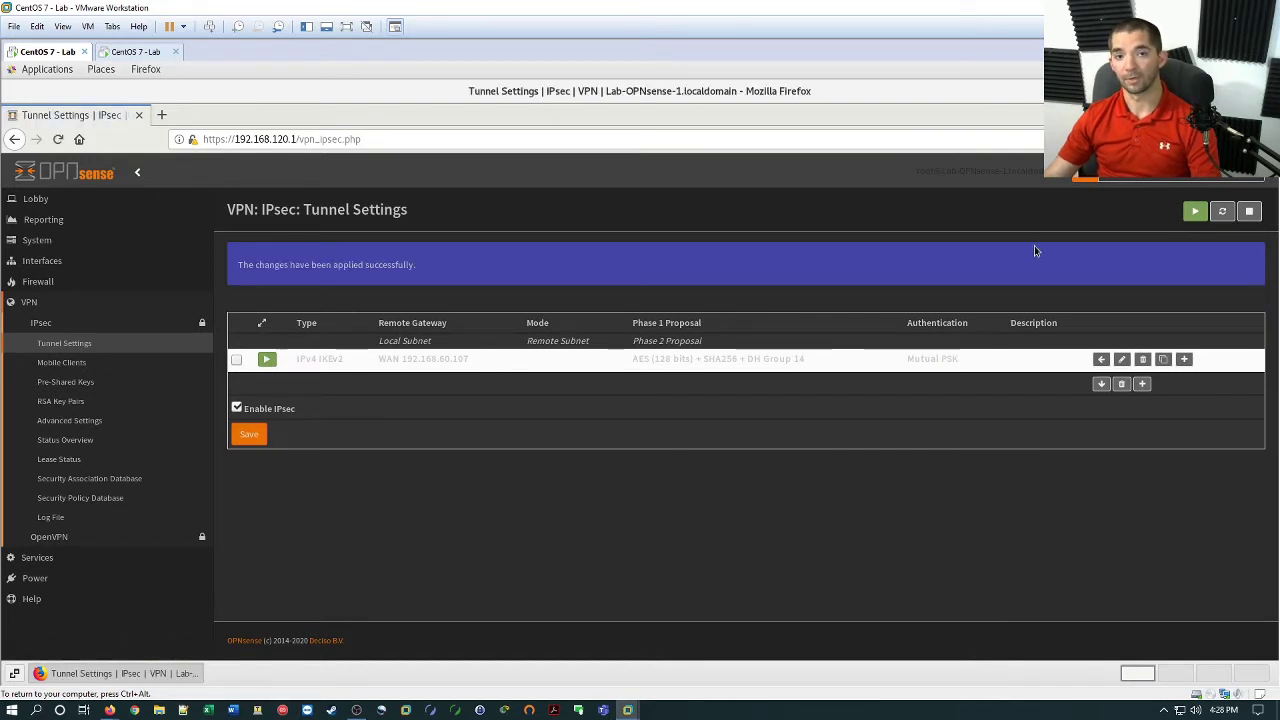
Add a phase 2 entry with remote network 192.168.121.0/24.
click(1185, 361)
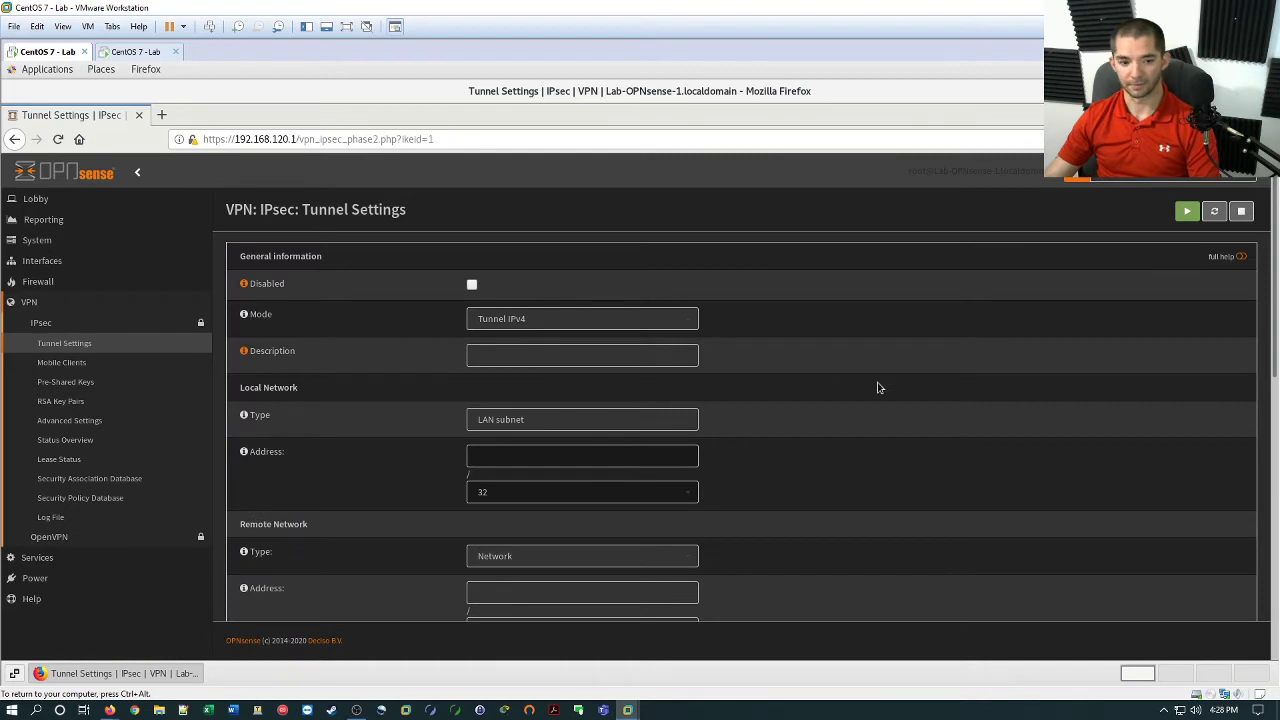
scroll(814, 391, down, 2)
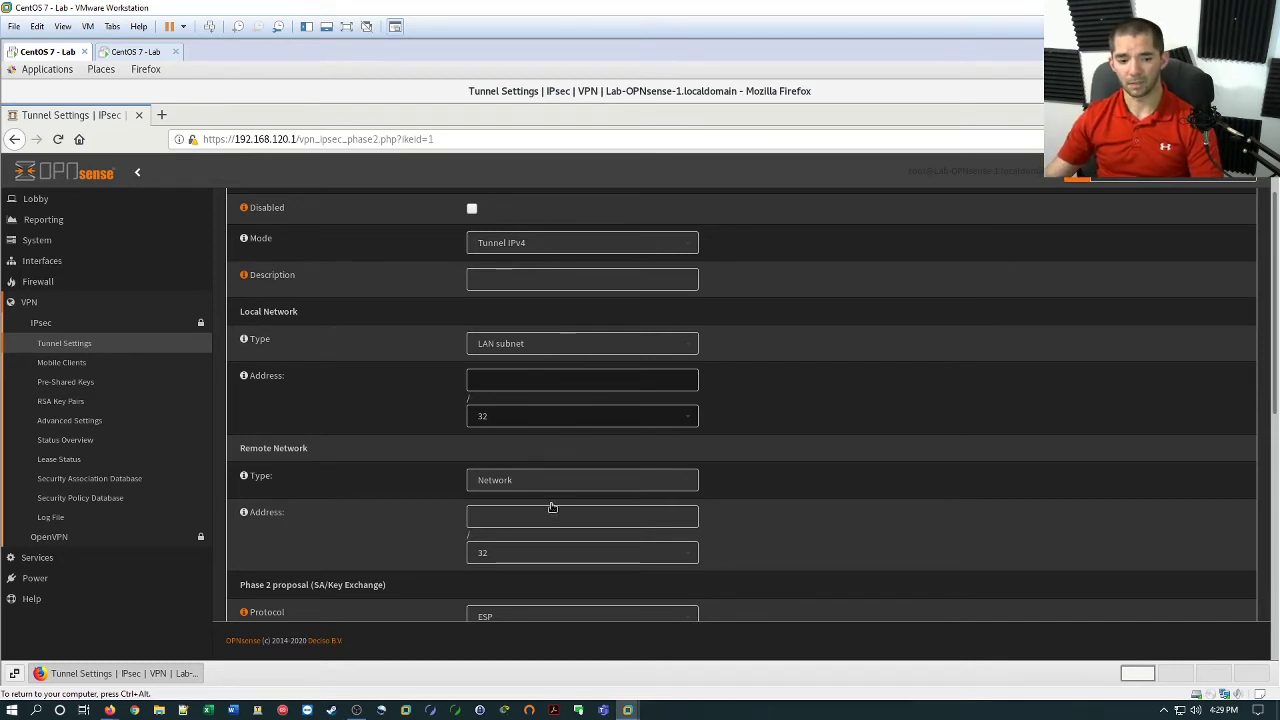
click(515, 512)
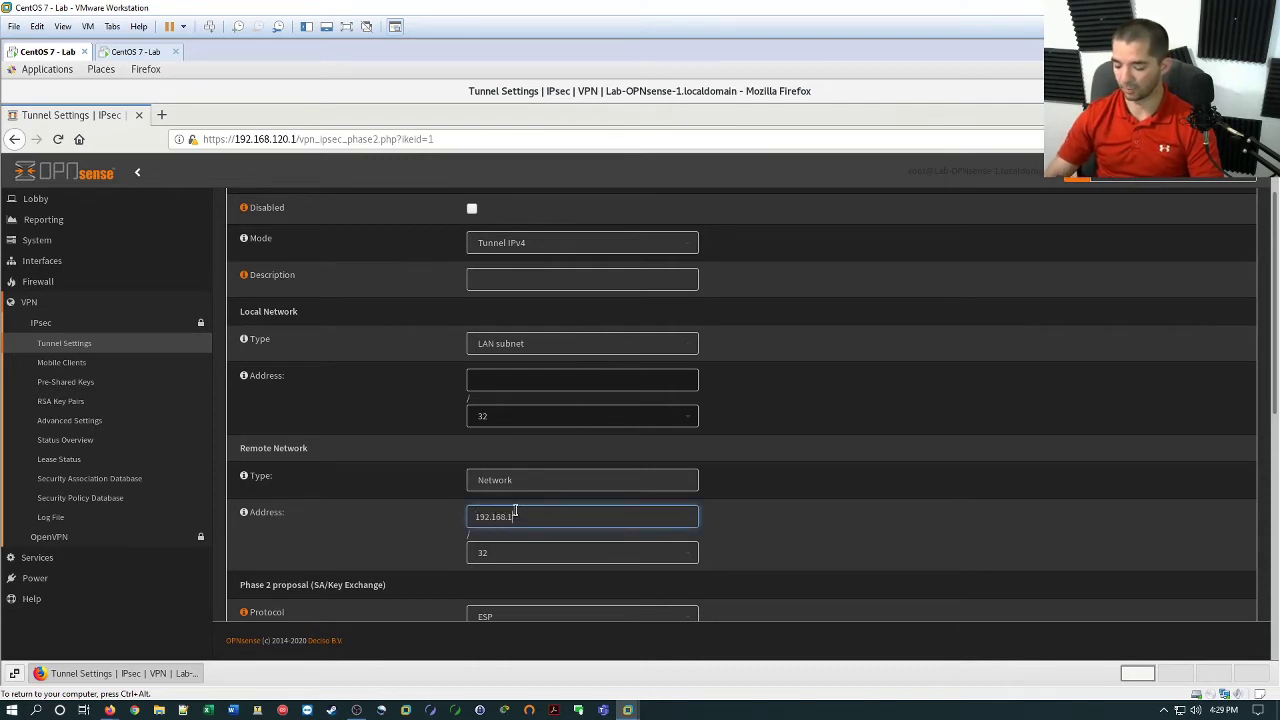
text(192.168.121.0)
click(515, 553)
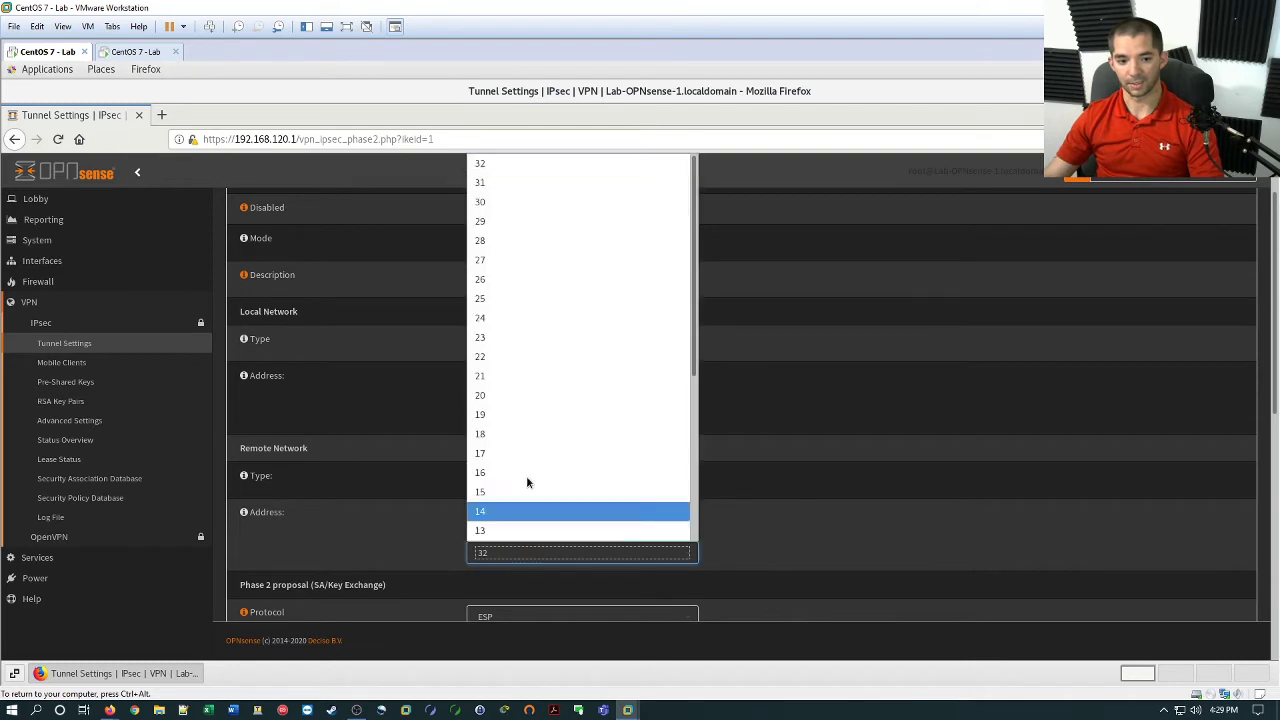
click(519, 320)
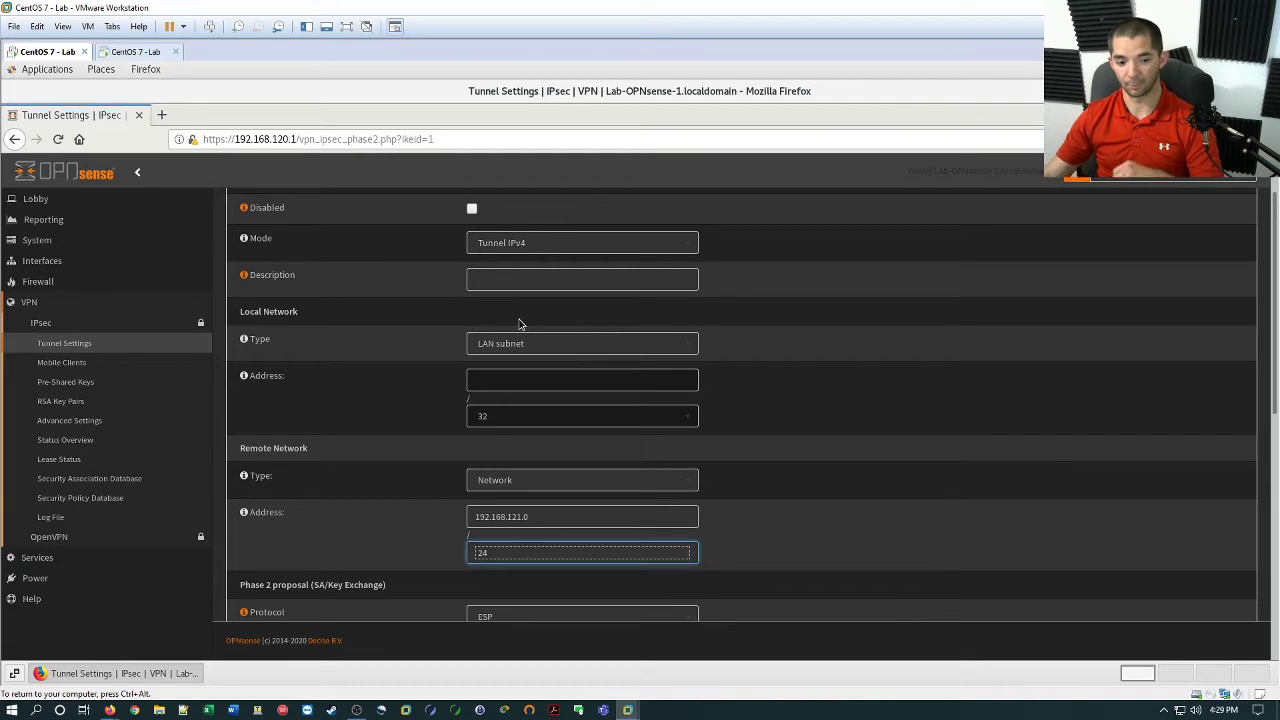
Save the phase 2 entry and apply the tunnel configuration.
triple_click(866, 580)
scroll(841, 541, down, 1)
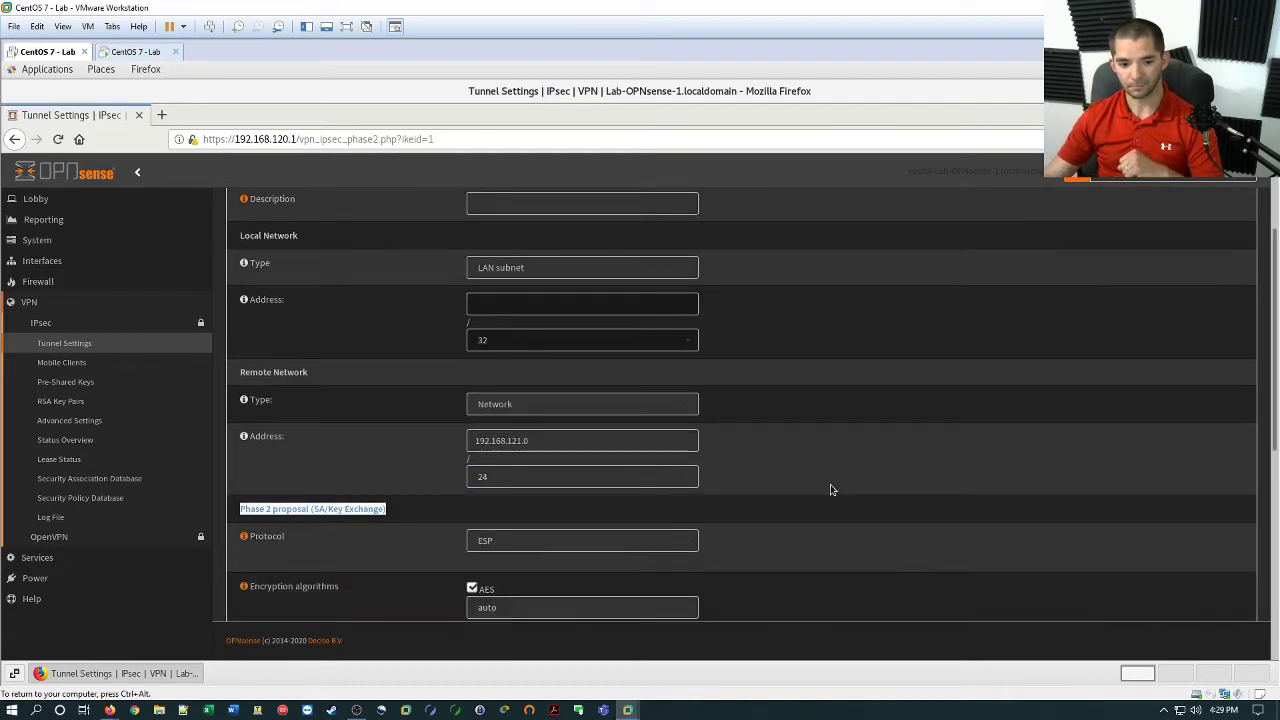
click(829, 492)
scroll(828, 492, down, 4)
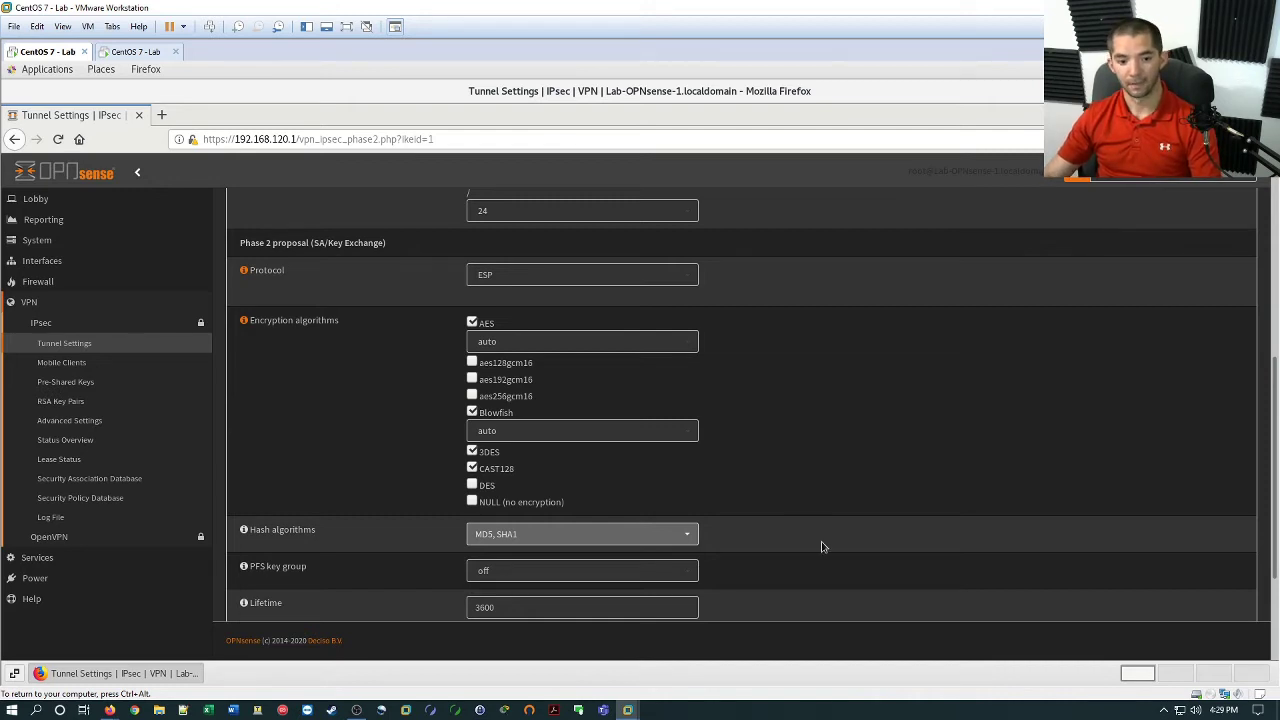
scroll(820, 545, down, 3)
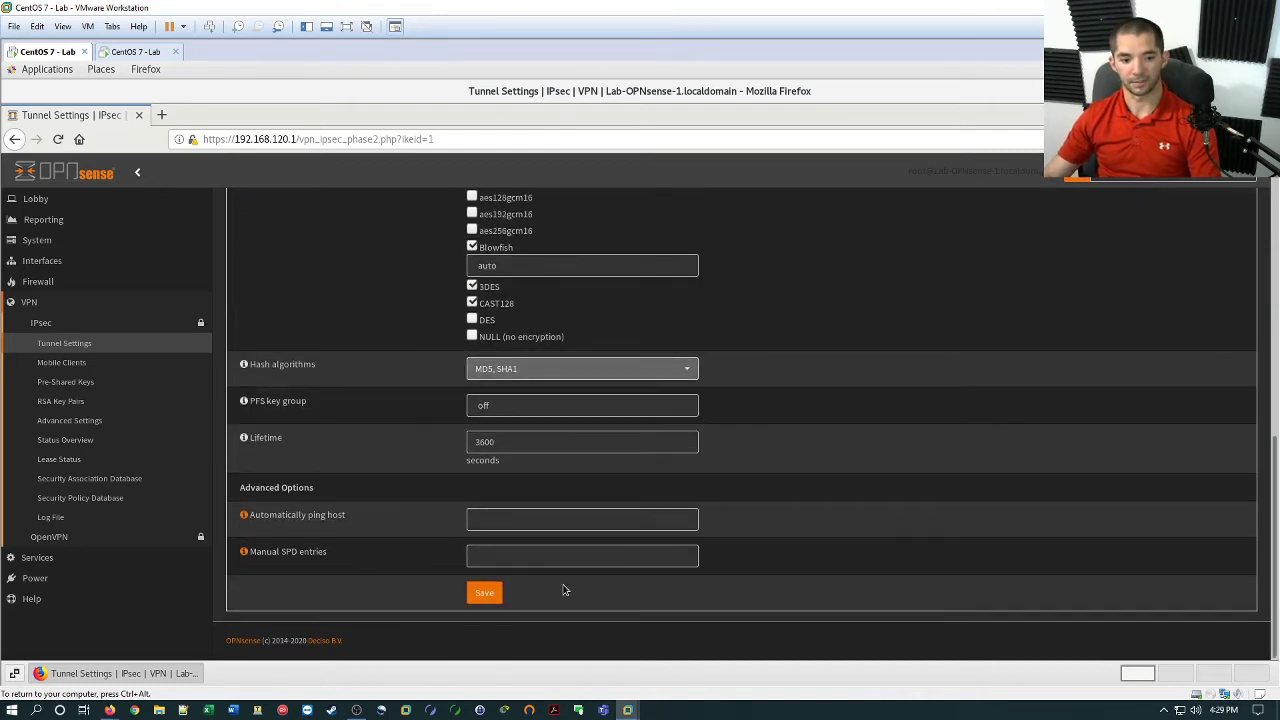
click(485, 594)
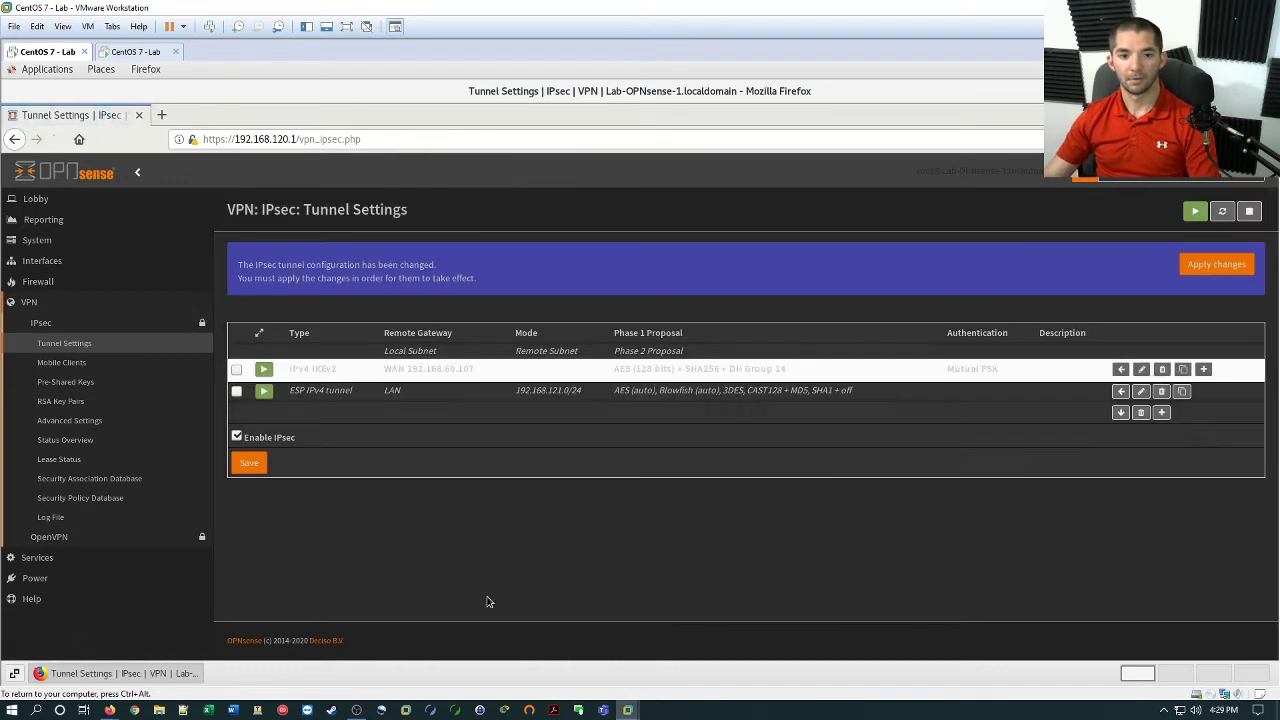
click(1216, 264)
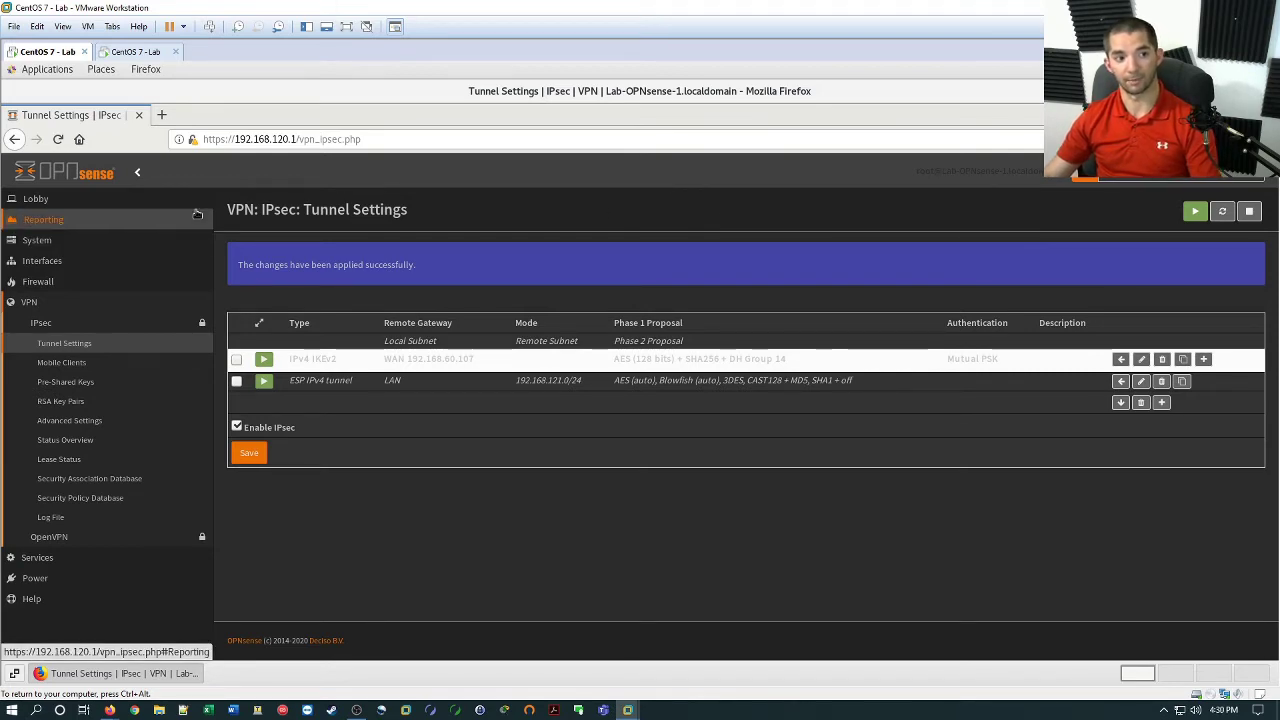
On the second firewall, tick Enable IPsec under VPN > IPsec > Tunnel Settings and save.
click(135, 51)
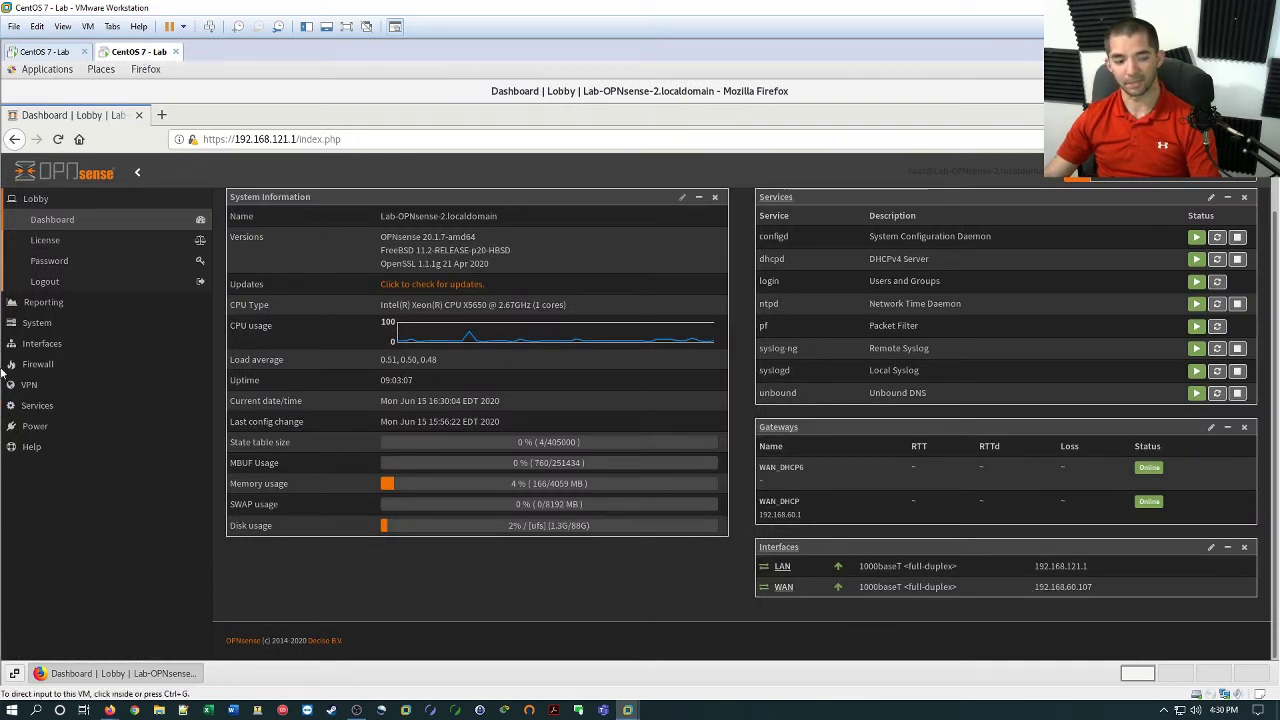
click(62, 385)
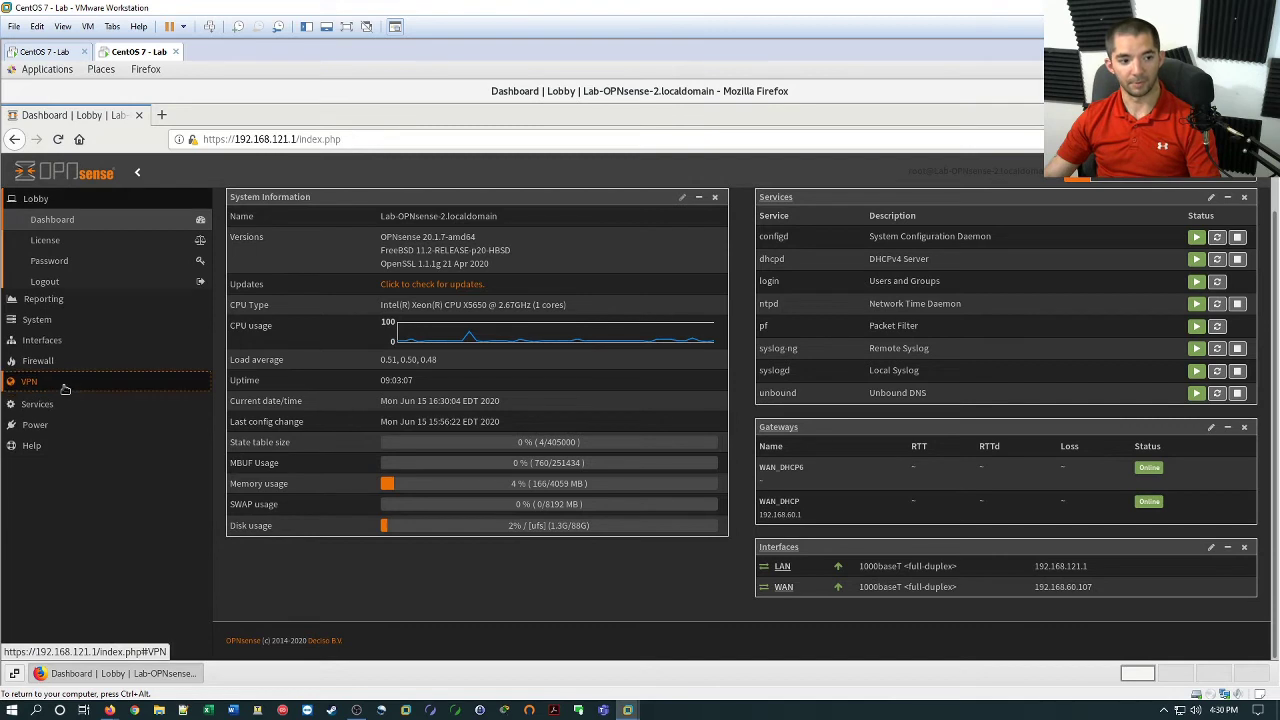
click(91, 323)
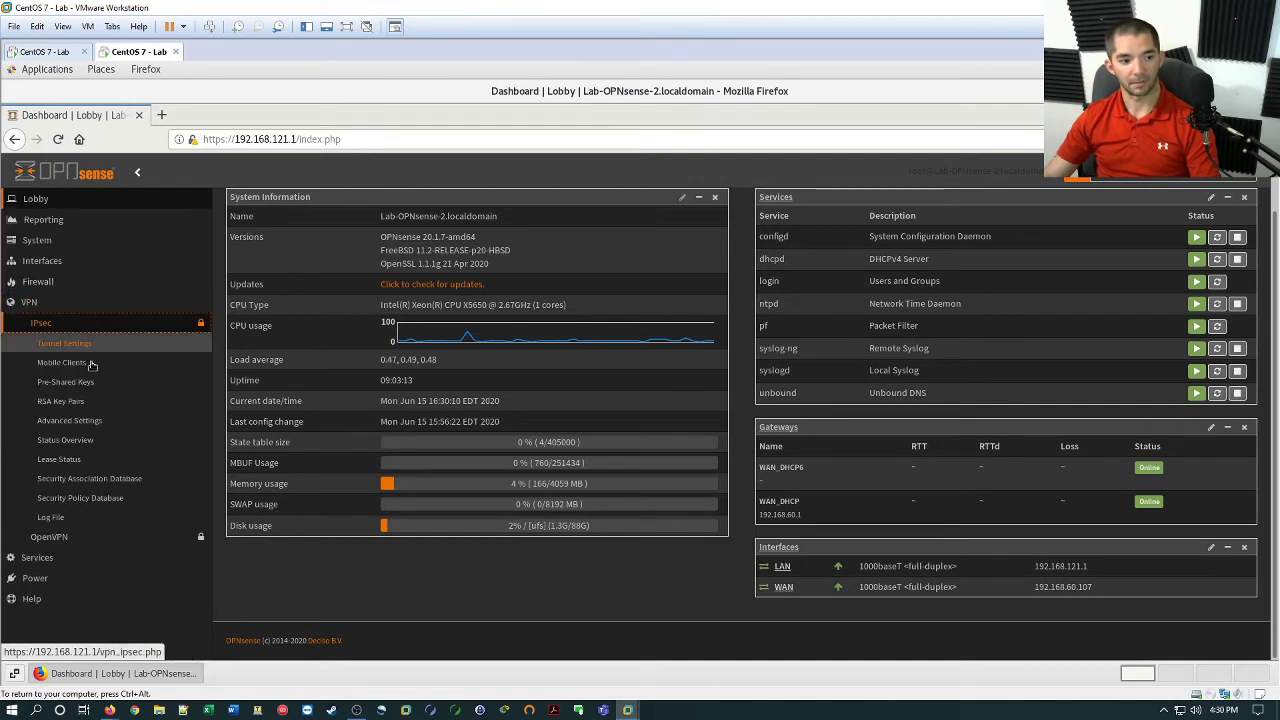
click(64, 343)
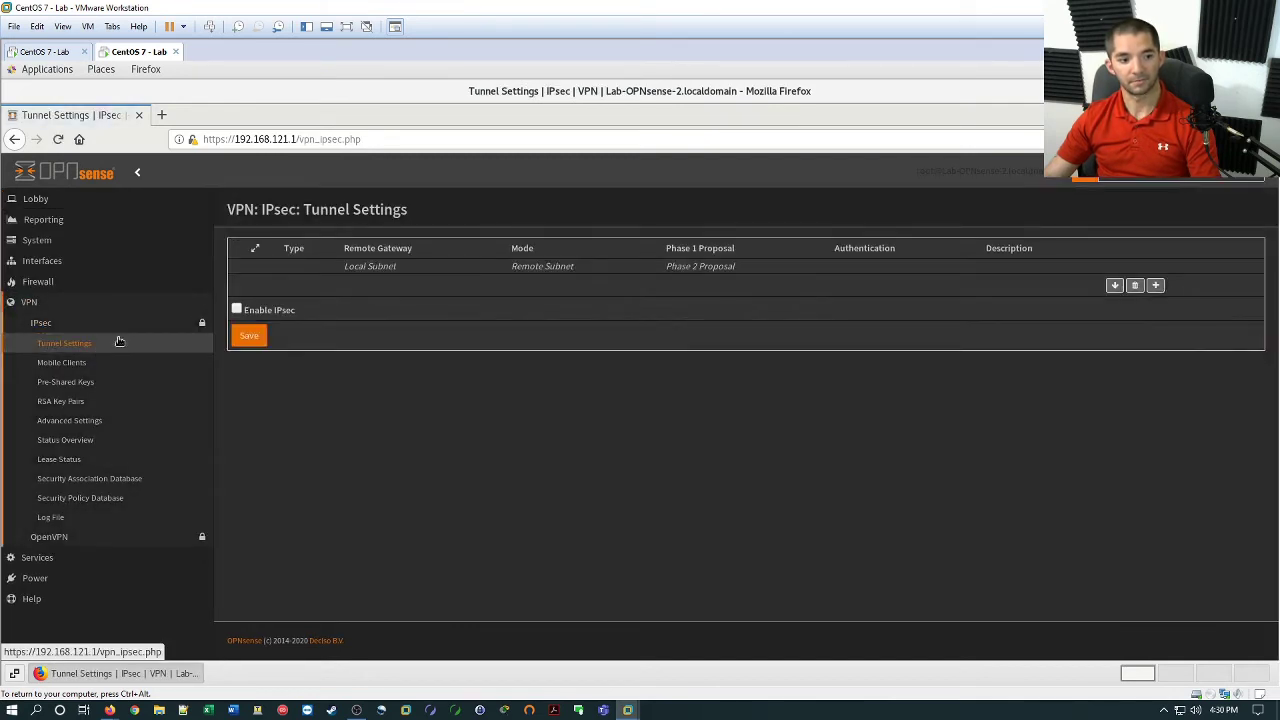
click(235, 311)
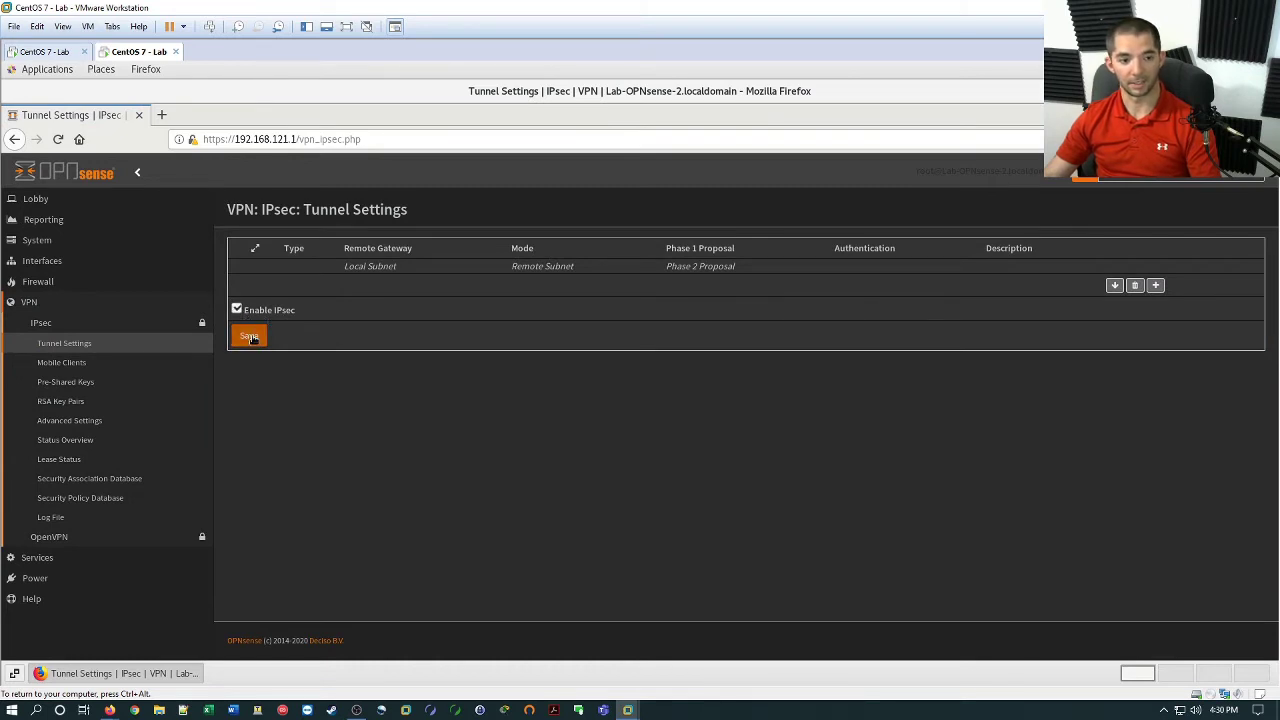
click(251, 338)
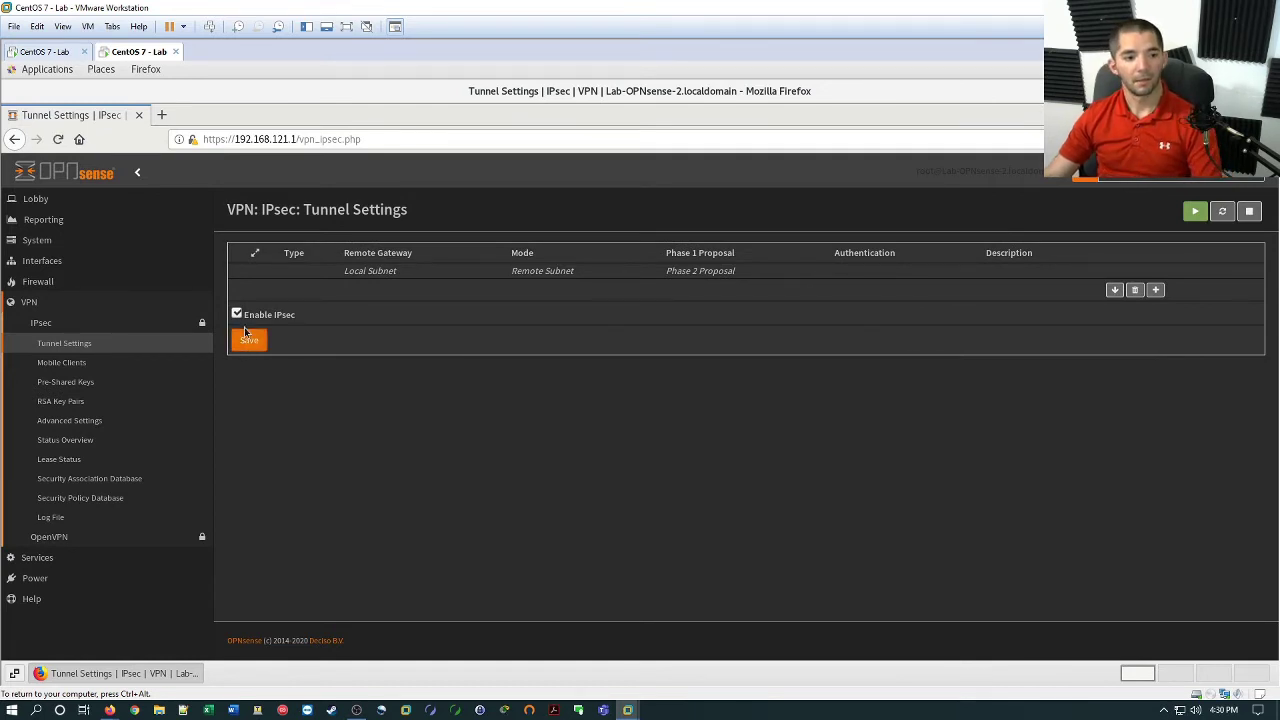
click(246, 338)
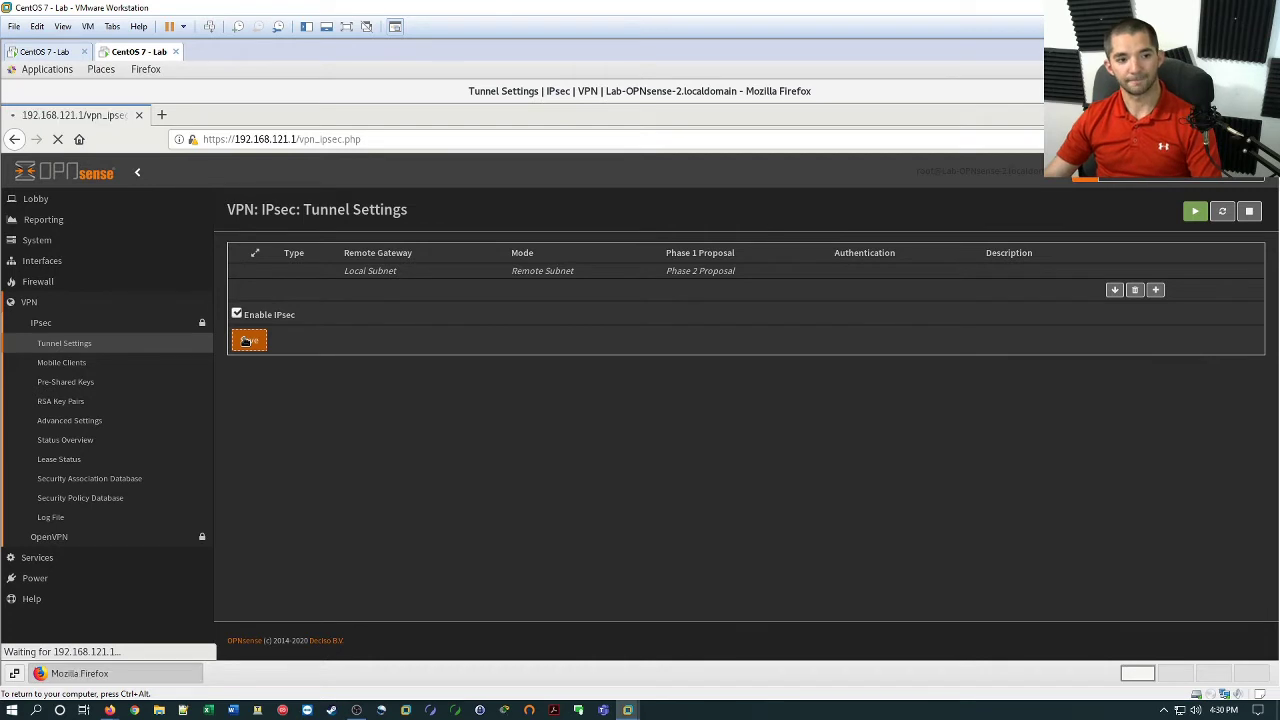
Add a phase 1 entry with remote gateway 192.168.60.106 and enter the pre-shared key.
click(1156, 291)
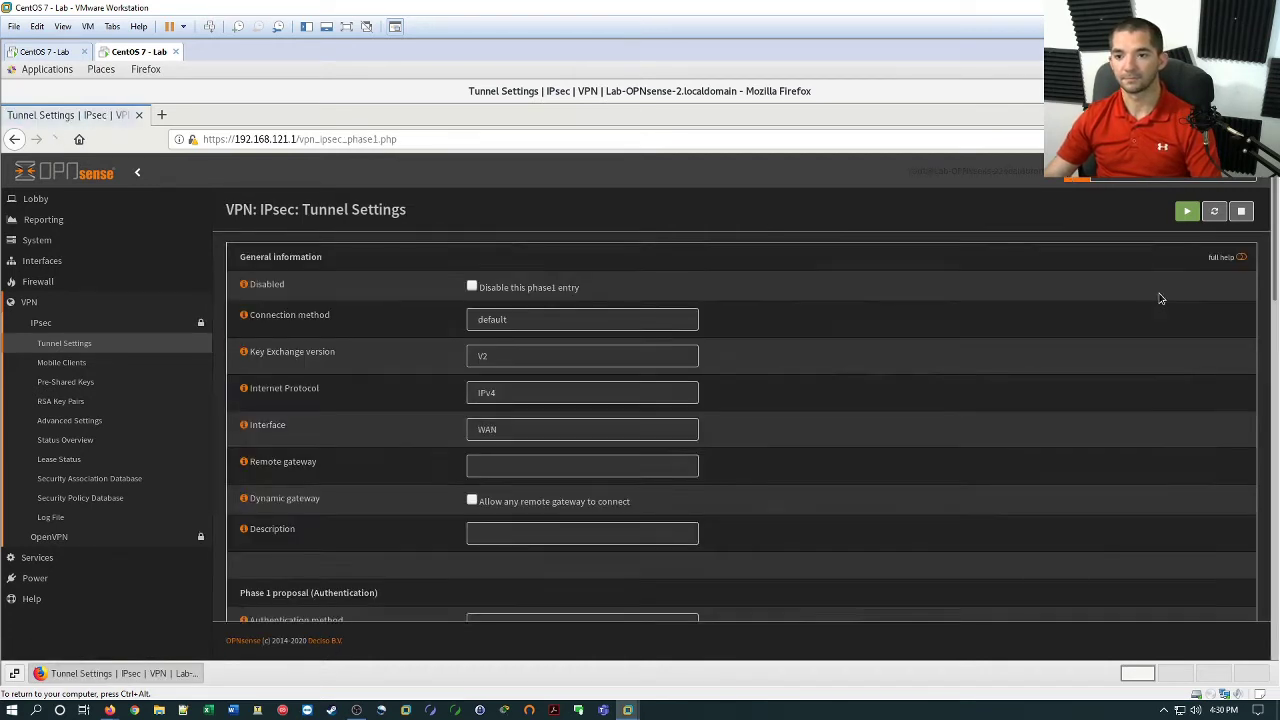
scroll(740, 446, down, 2)
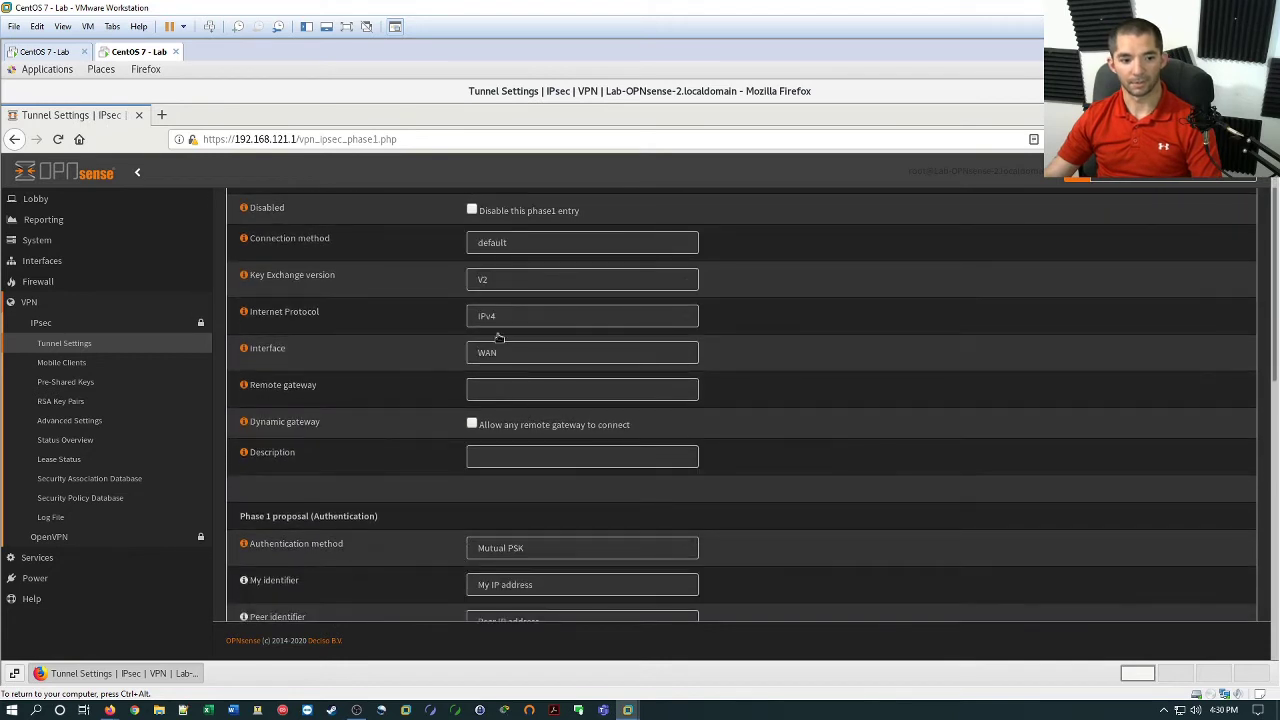
click(517, 385)
text(192.168.60.100)
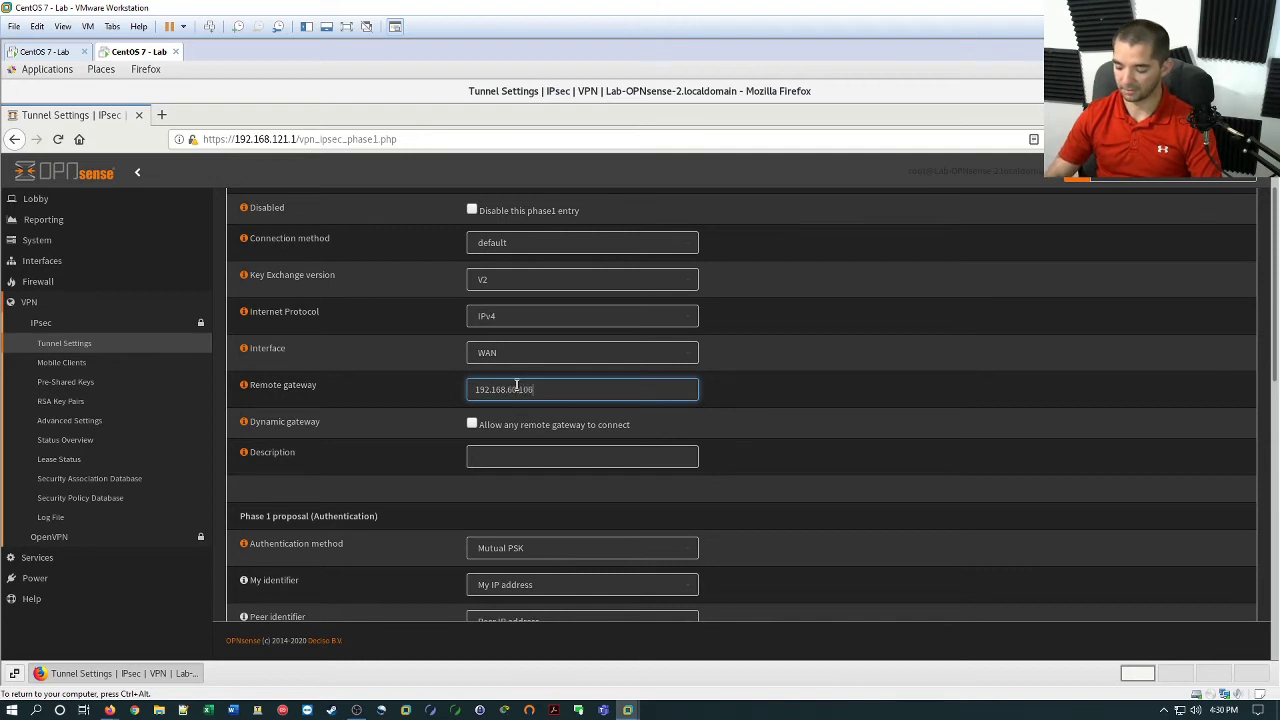
click(762, 545)
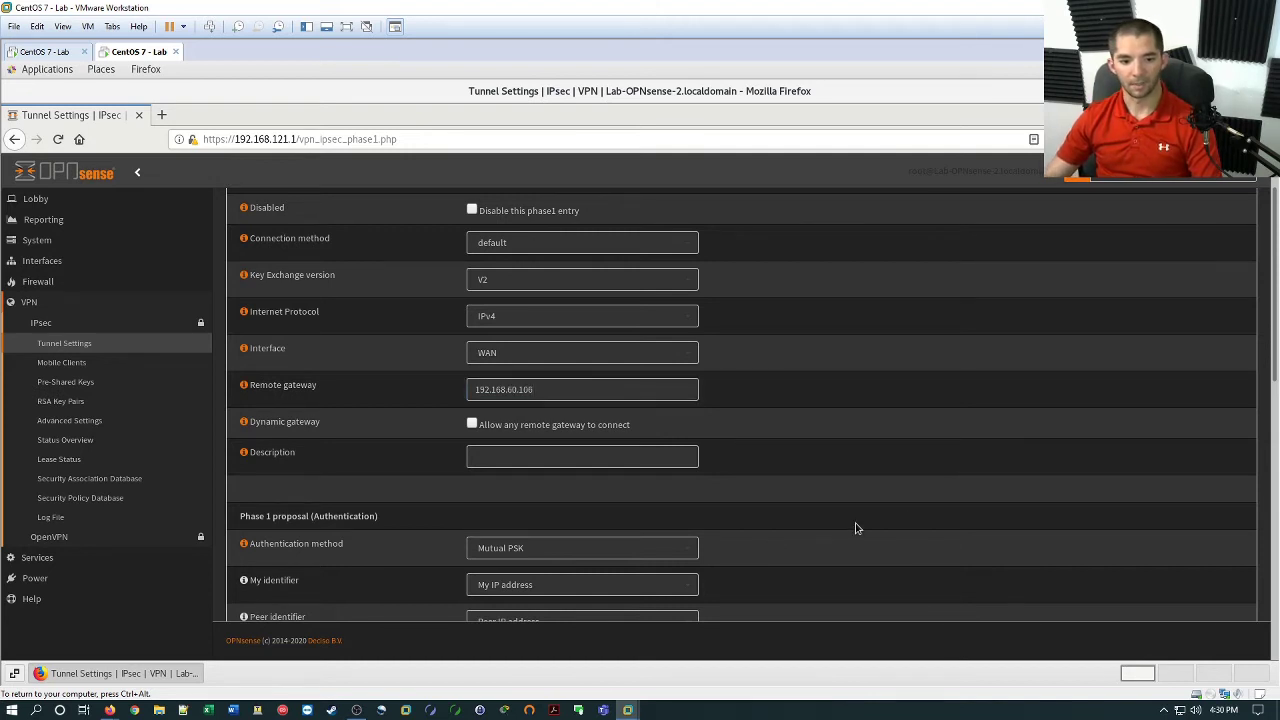
scroll(855, 528, down, 3)
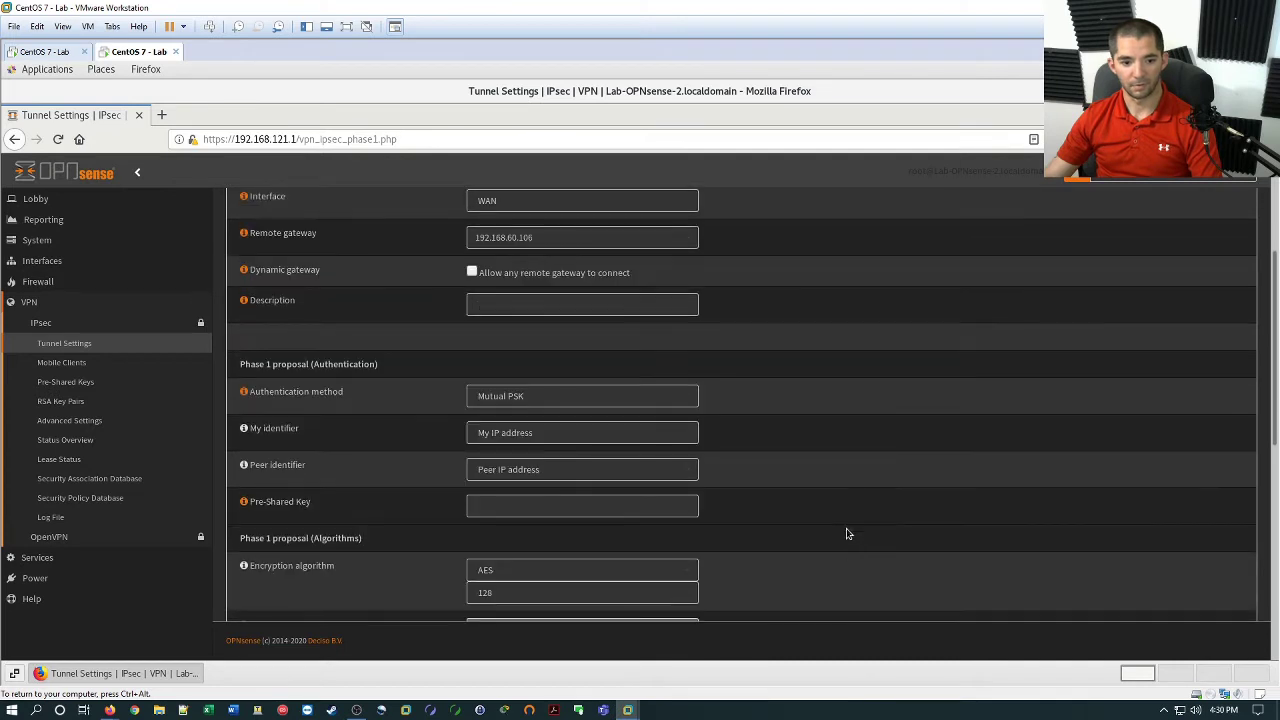
scroll(800, 533, down, 1)
click(530, 462)
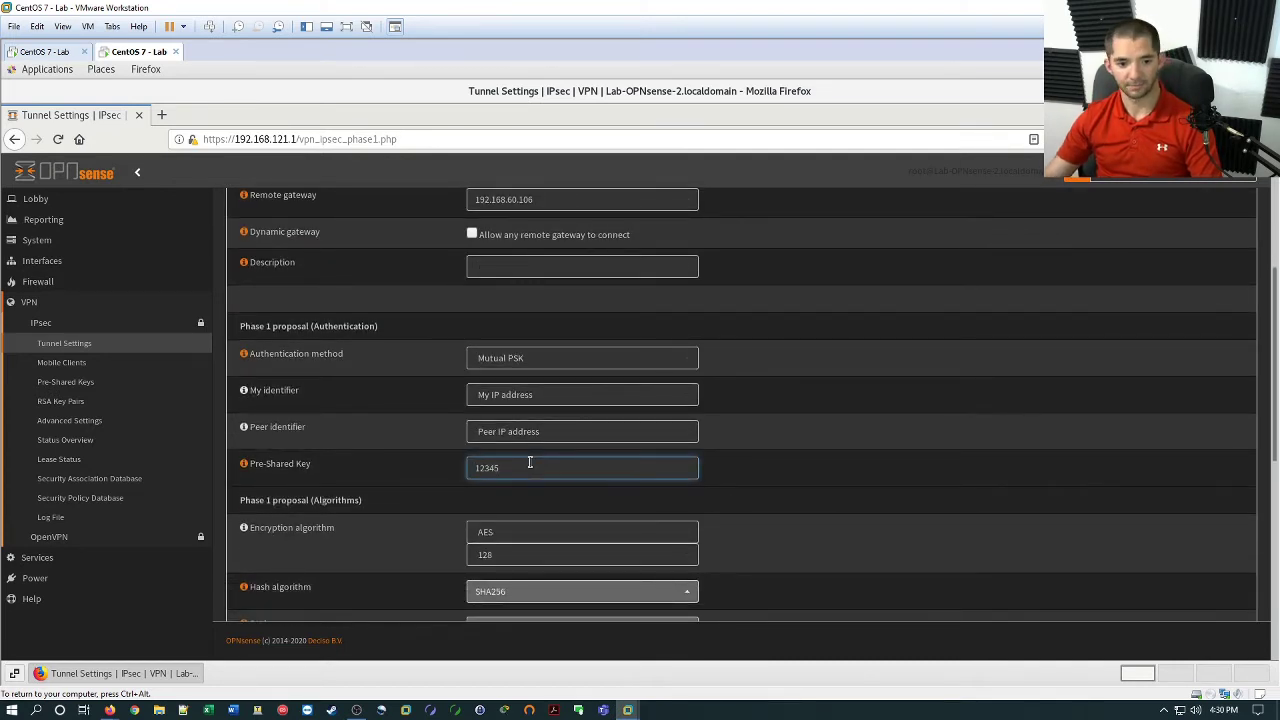
click(763, 517)
Save the IKEv2 phase 1 entry (AES 128, SHA256, DH 14) and apply the changes.
scroll(763, 517, down, 3)
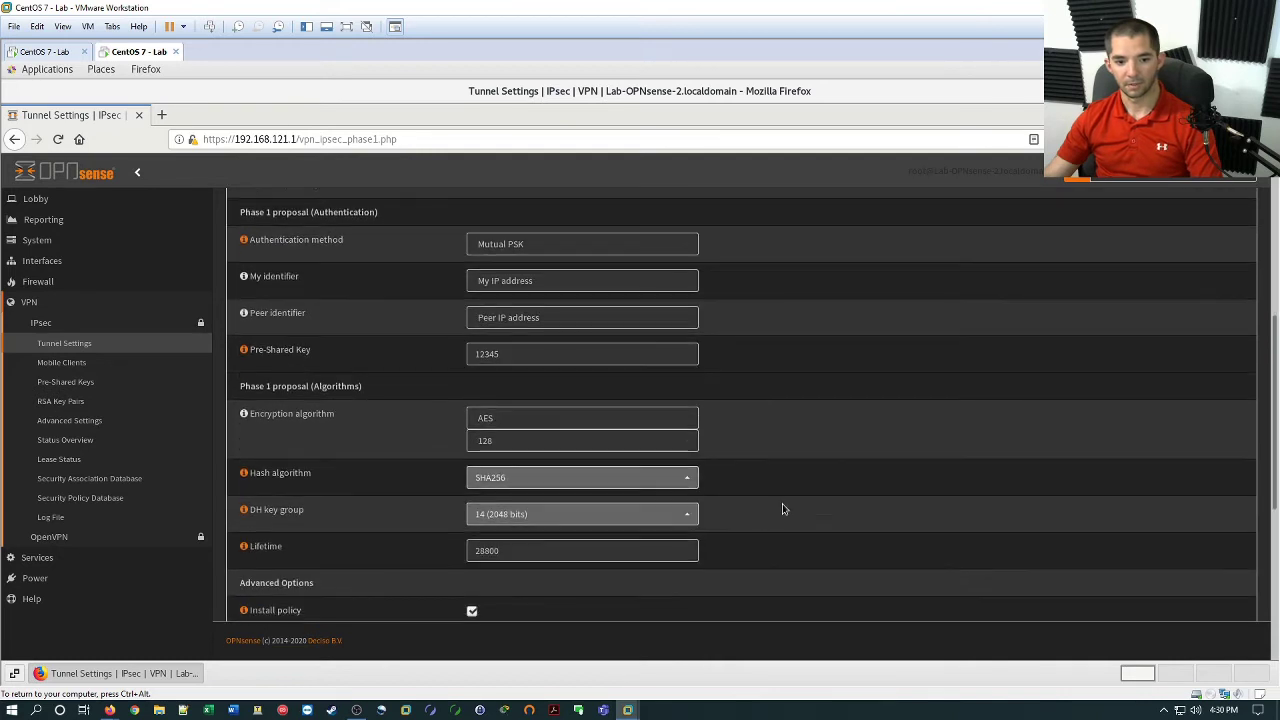
scroll(790, 485, down, 2)
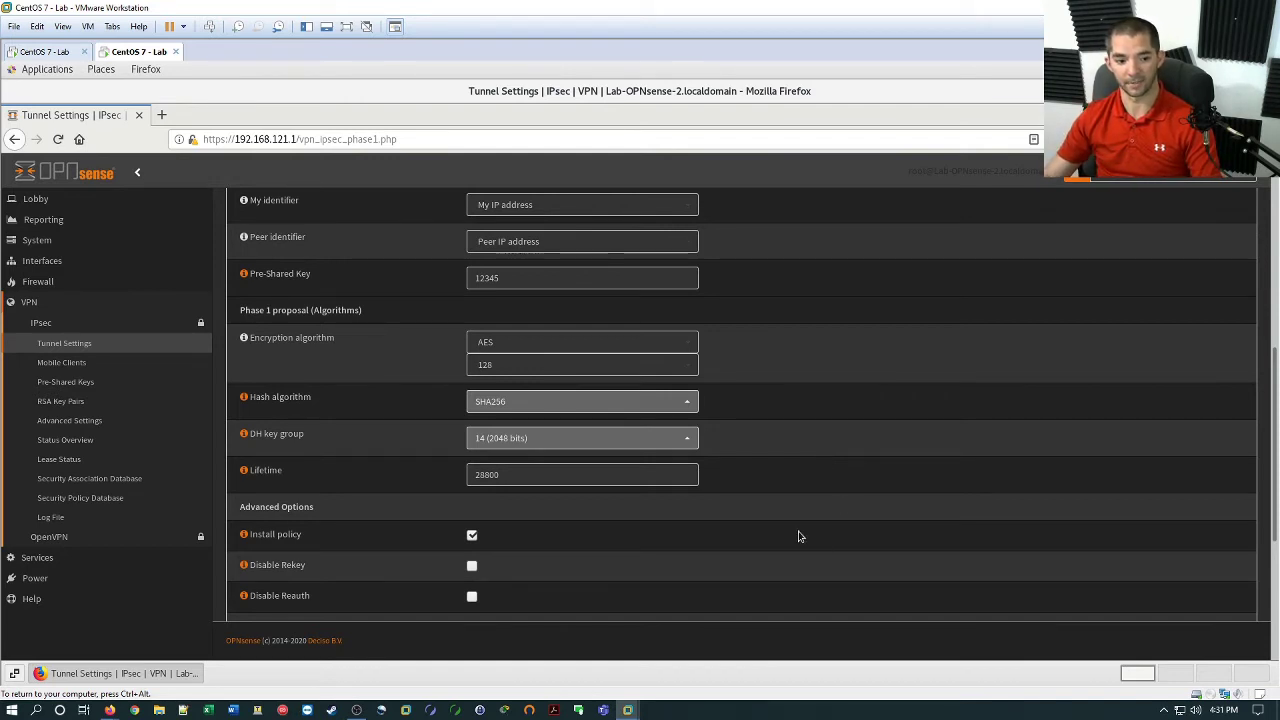
scroll(760, 540, down, 4)
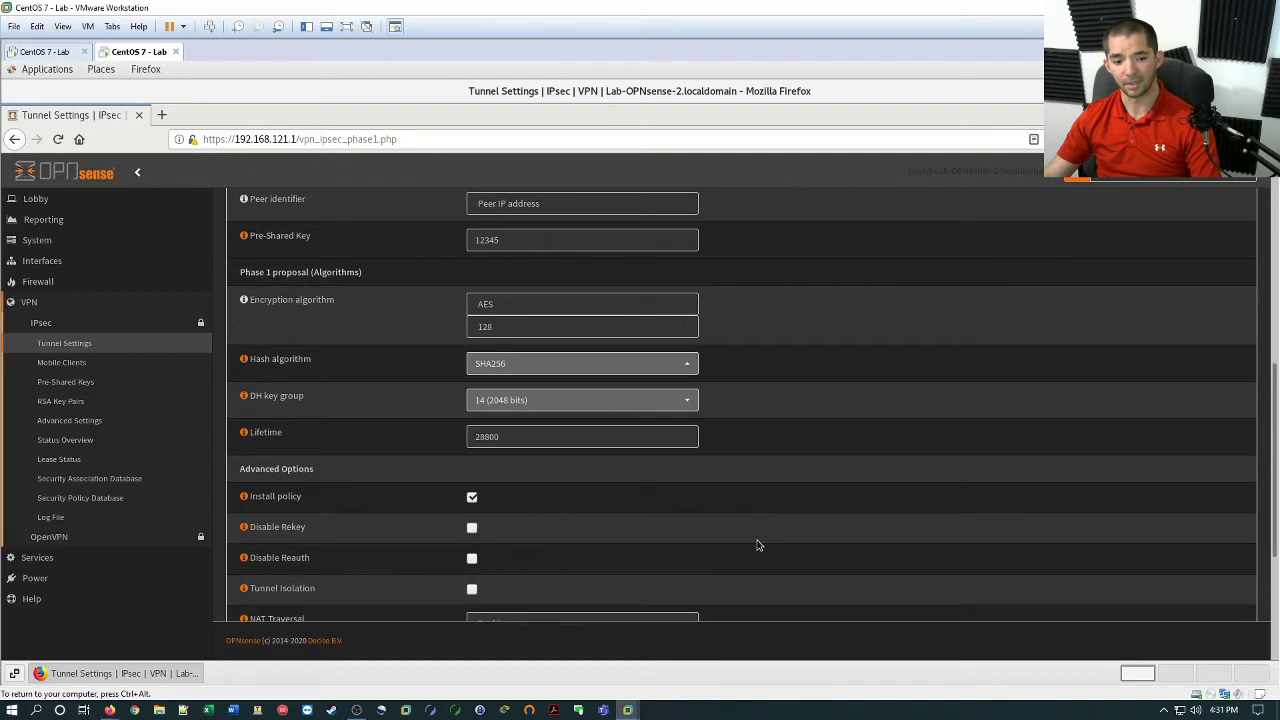
scroll(524, 573, down, 2)
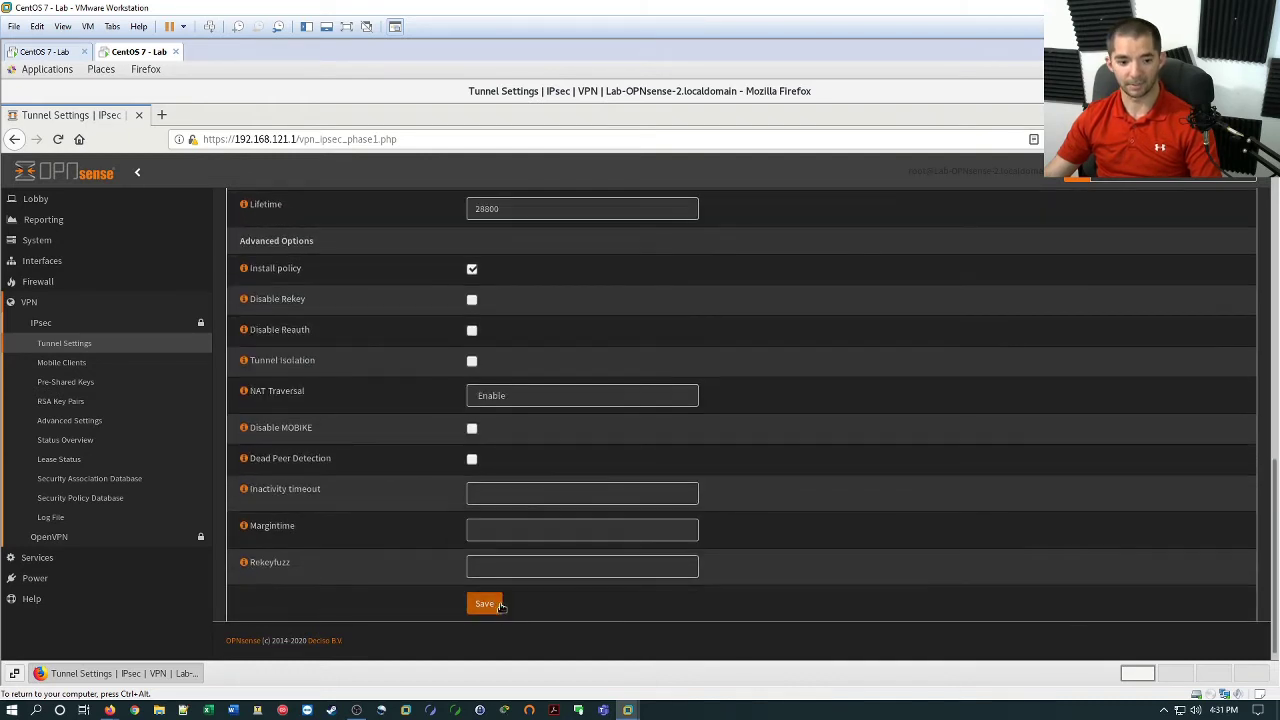
click(486, 604)
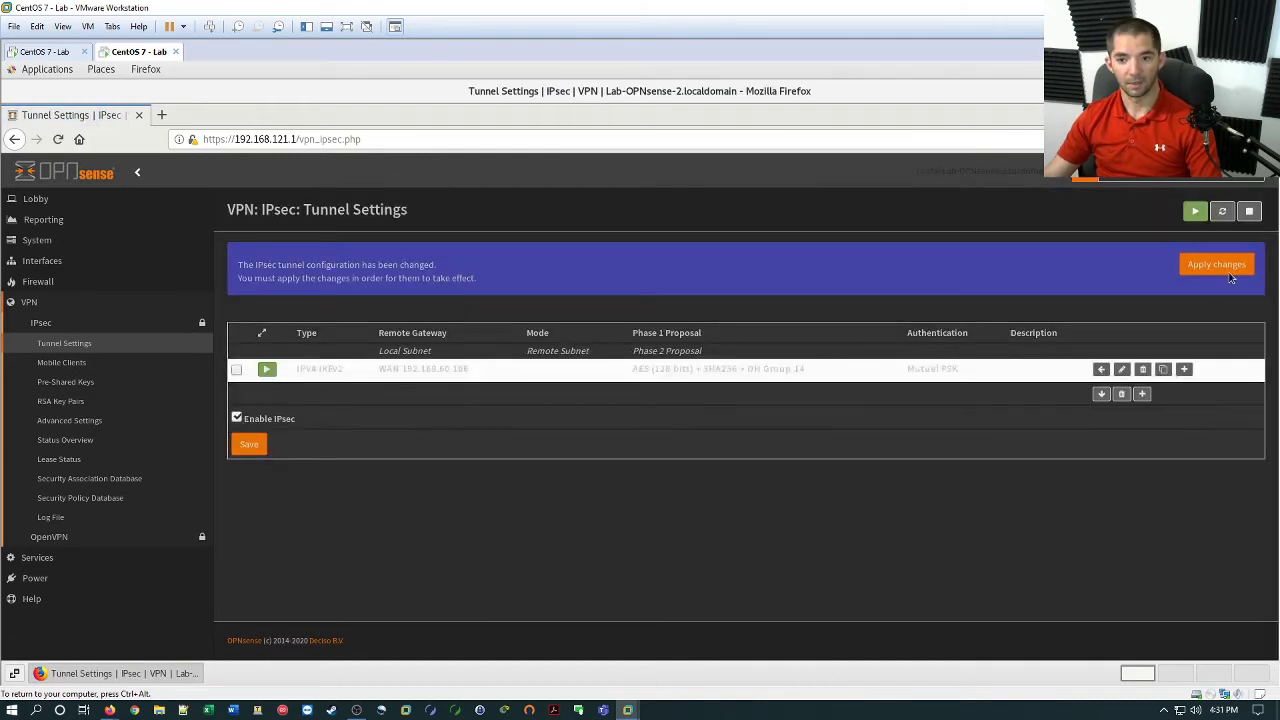
click(1250, 267)
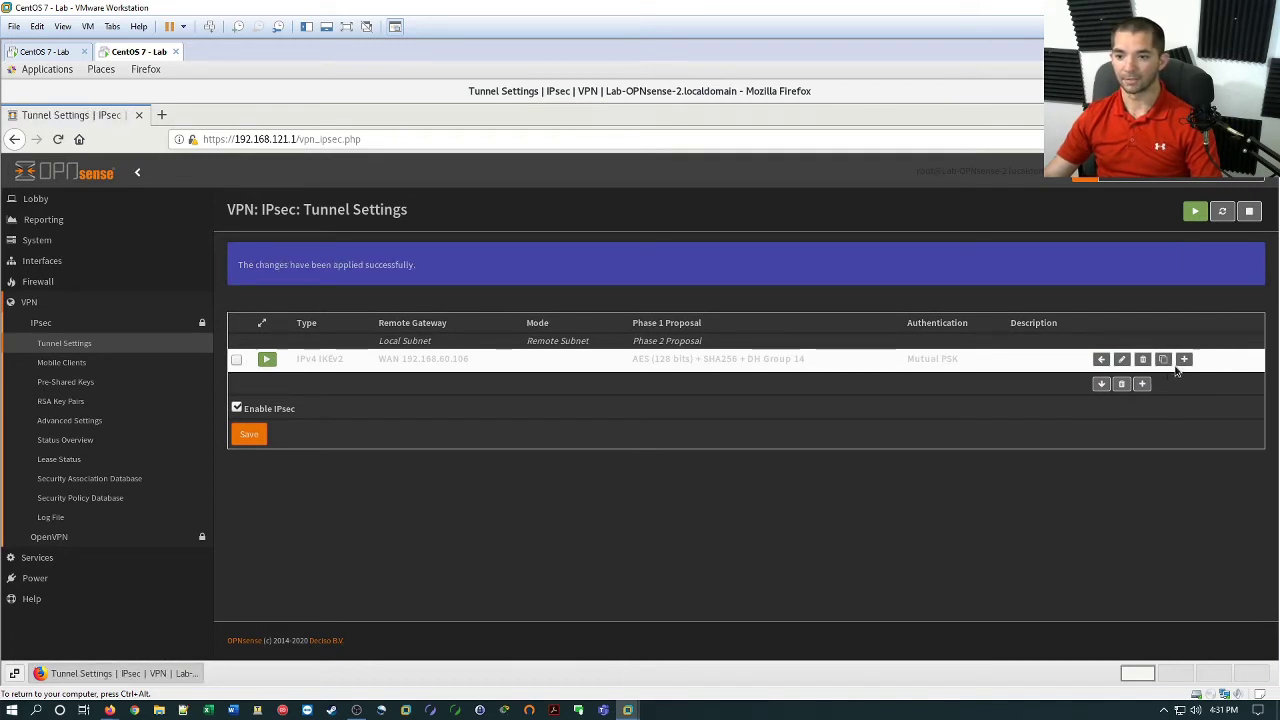
Add a phase 2 entry with remote network 192.168.120.0/24.
click(1184, 360)
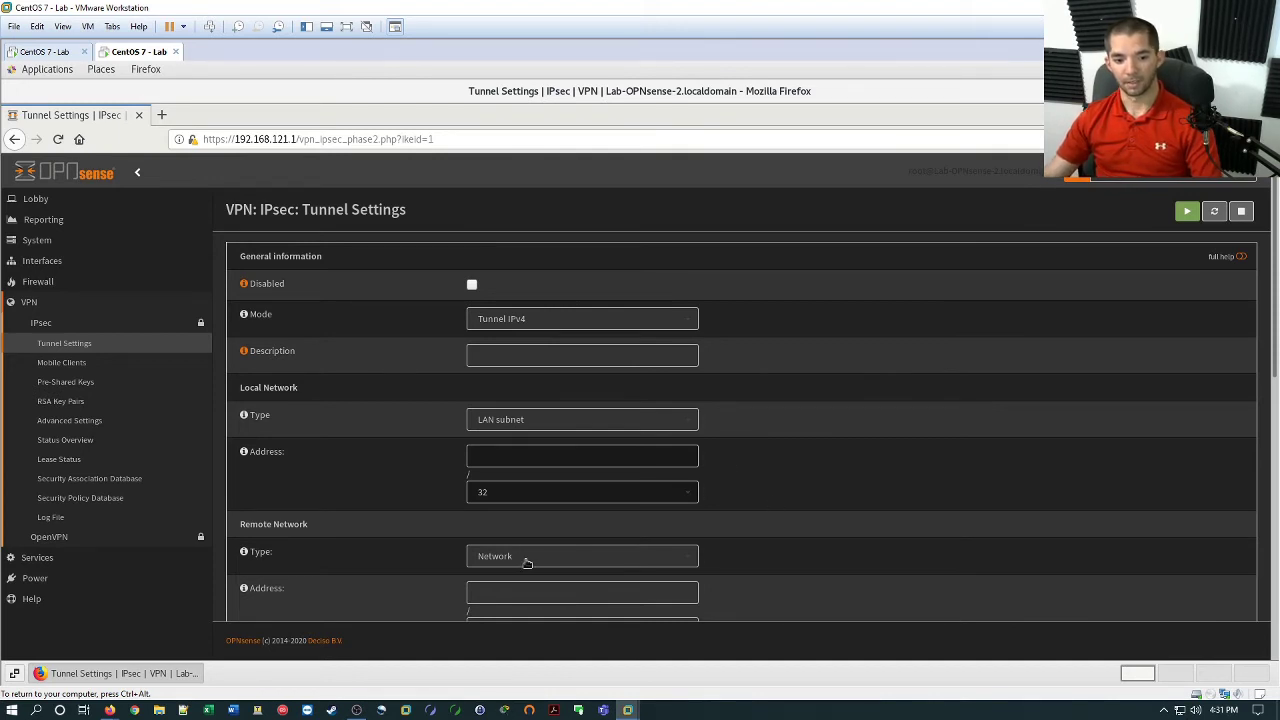
click(595, 591)
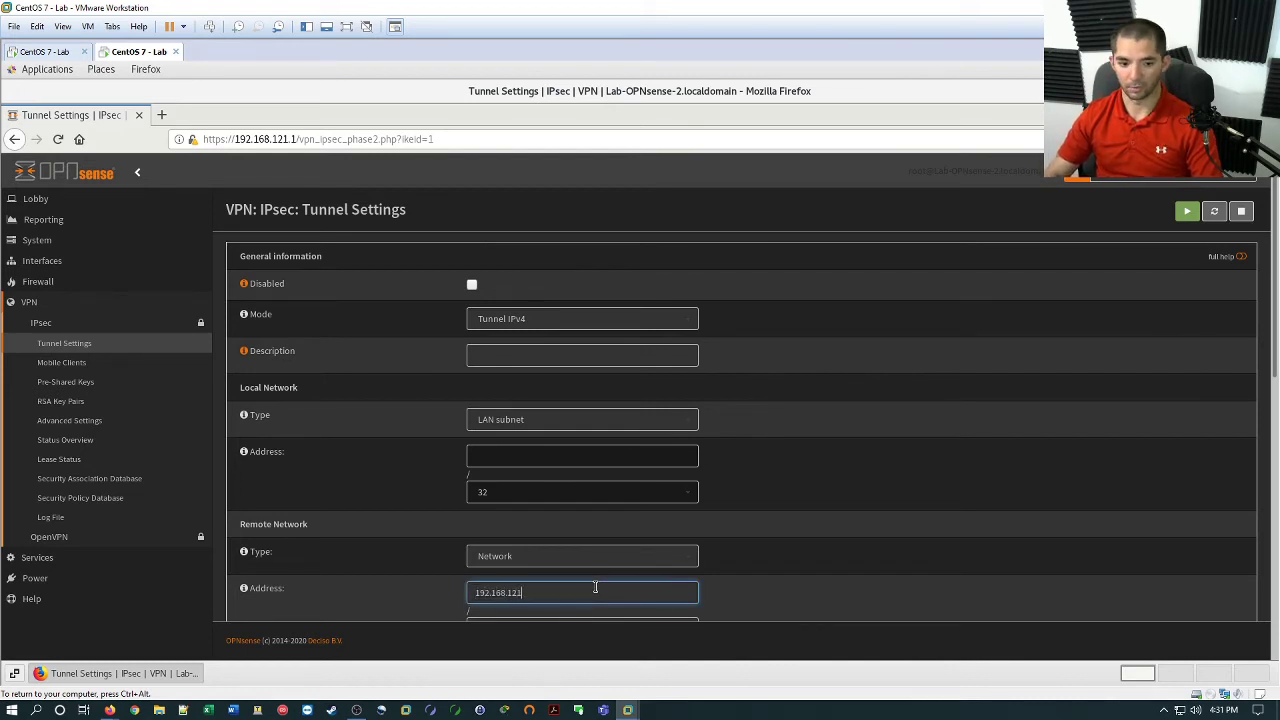
click(820, 621)
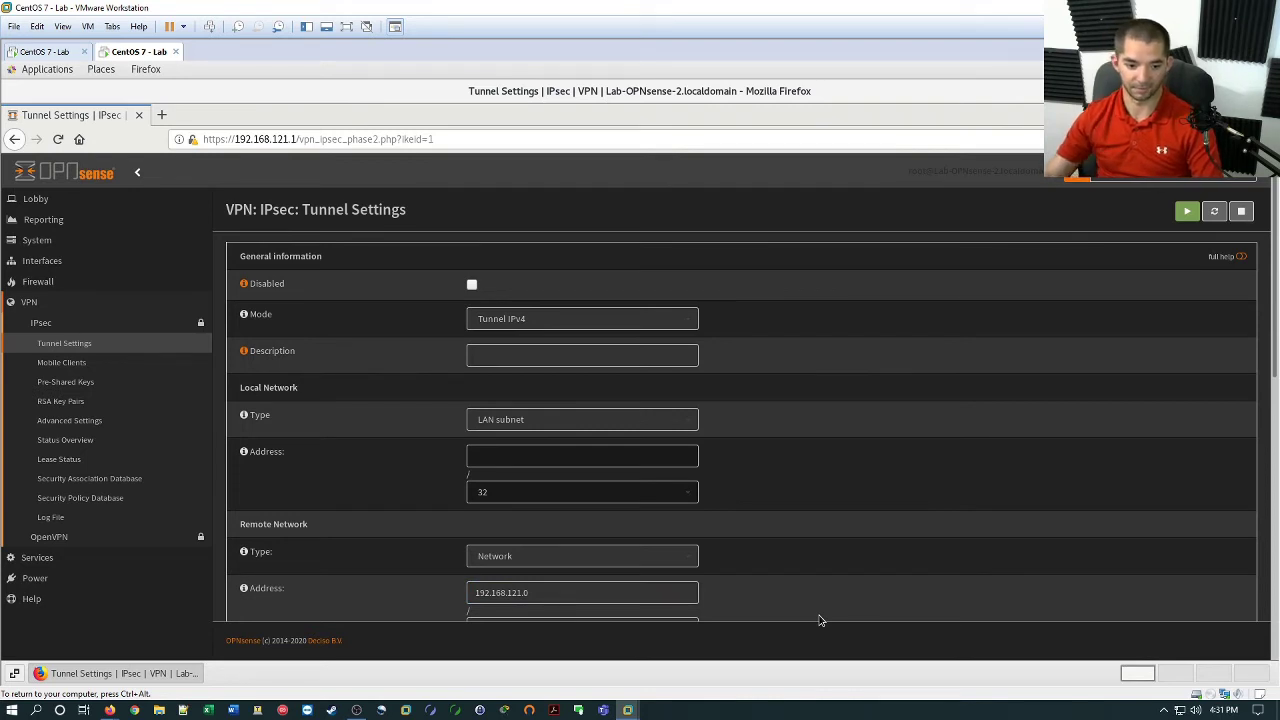
click(573, 592)
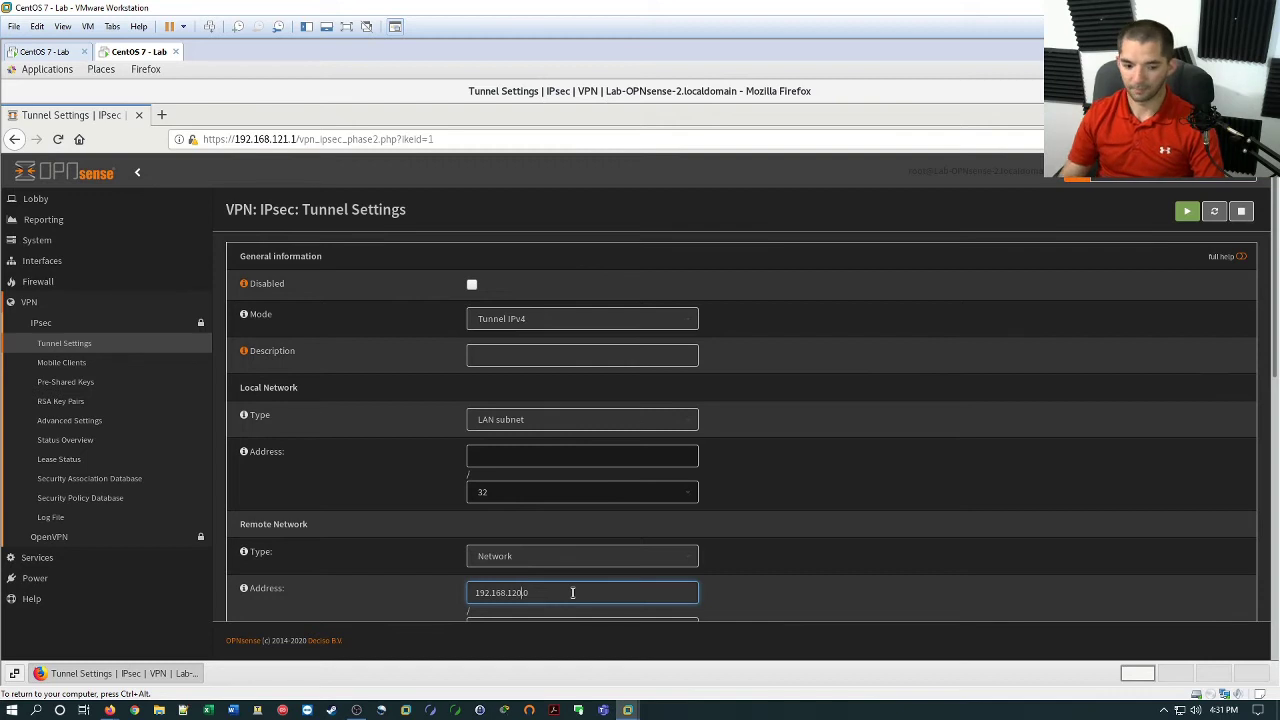
click(779, 592)
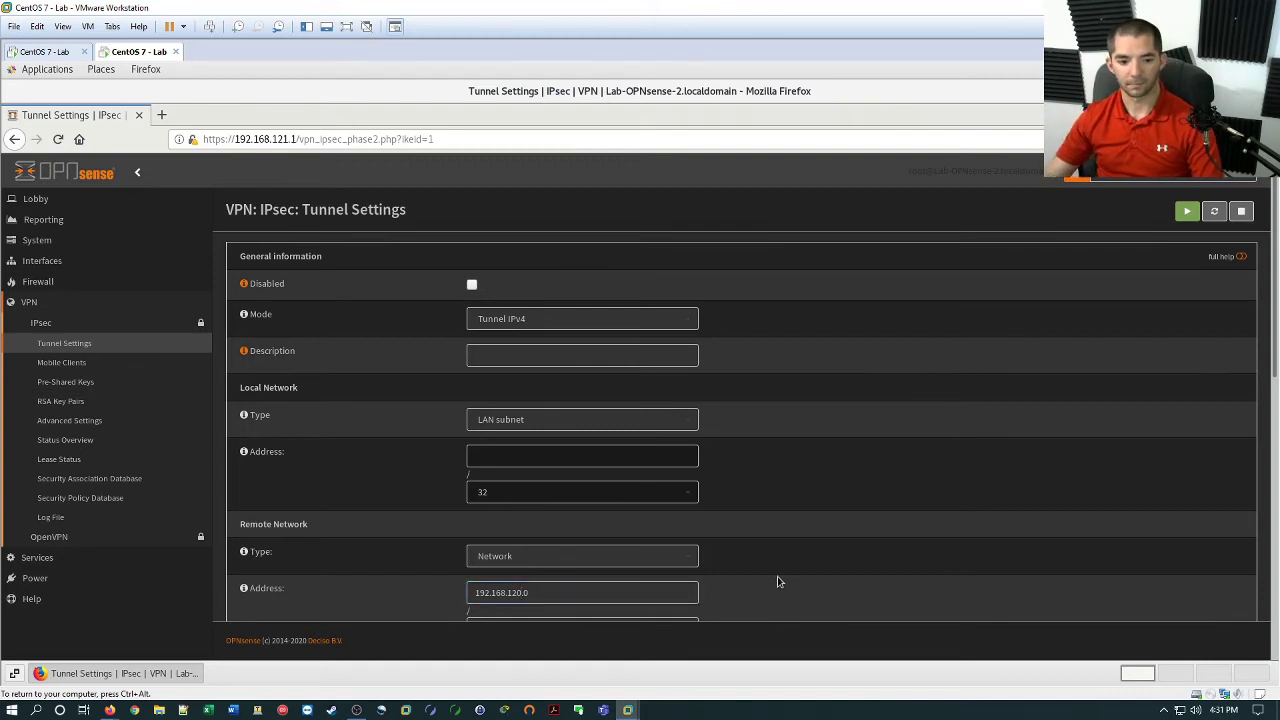
scroll(771, 579, down, 1)
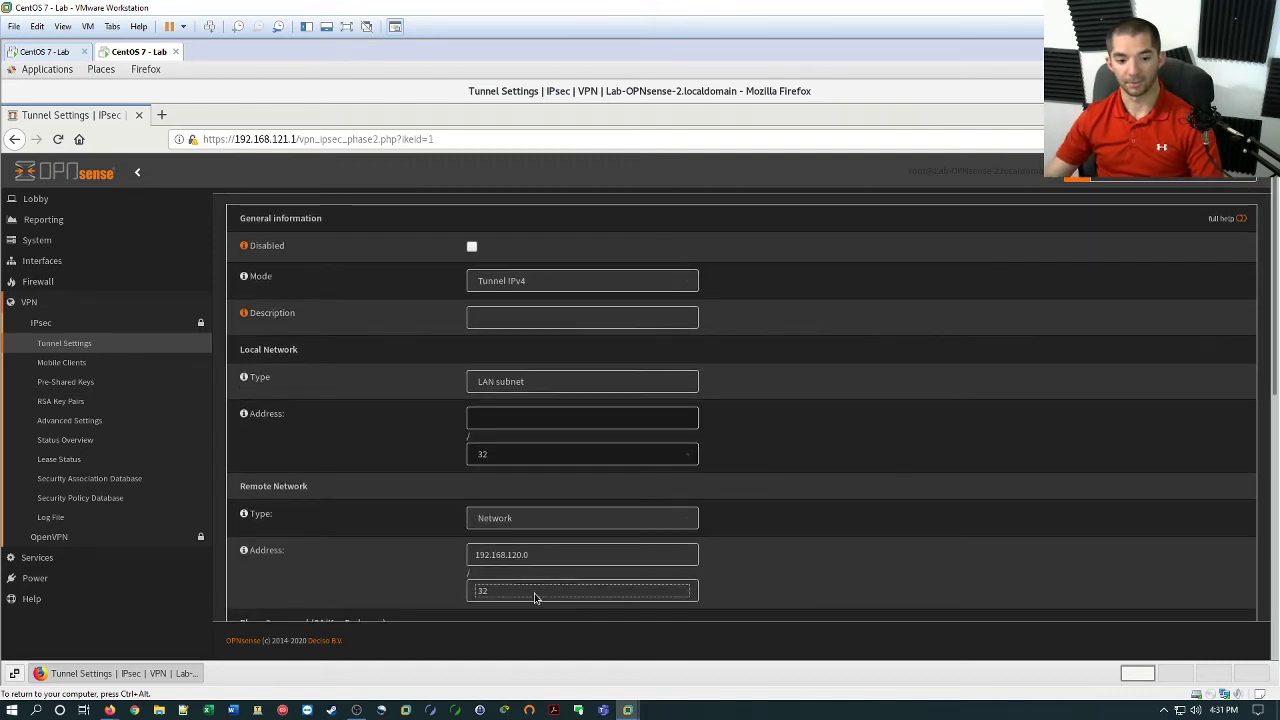
click(534, 593)
click(506, 355)
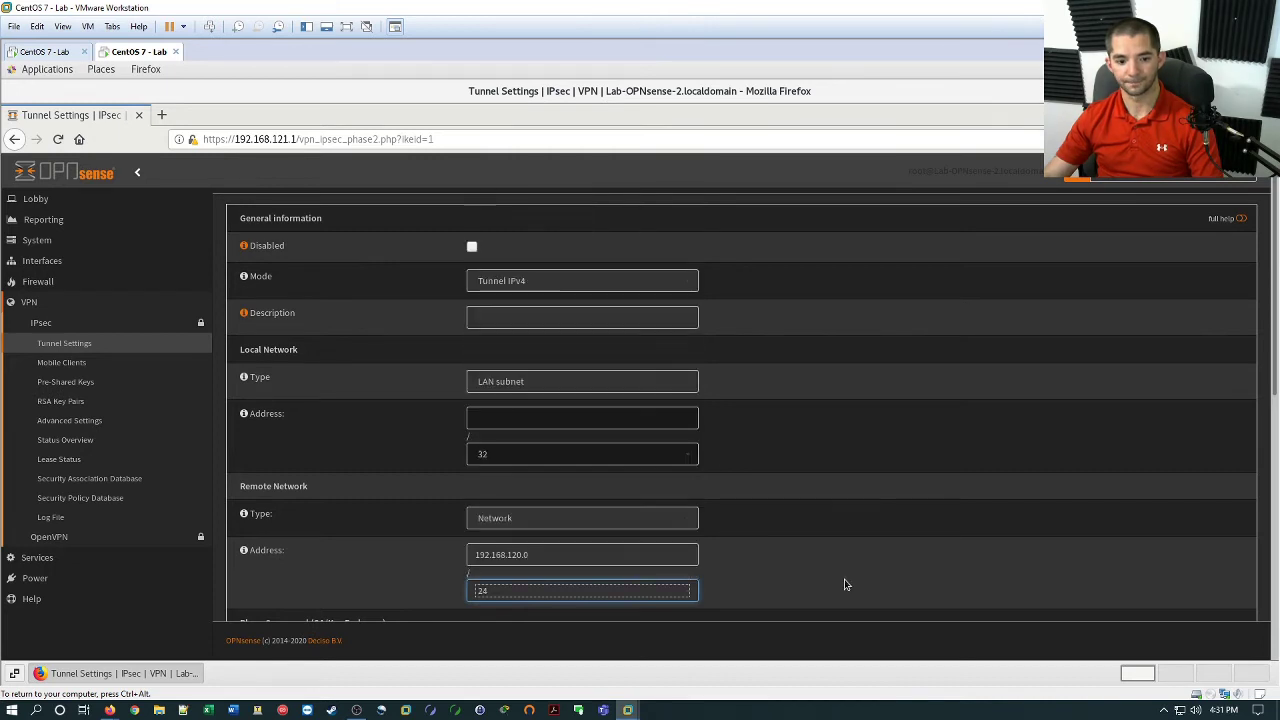
Save the phase 2 entry and apply the configuration changes.
scroll(866, 583, down, 5)
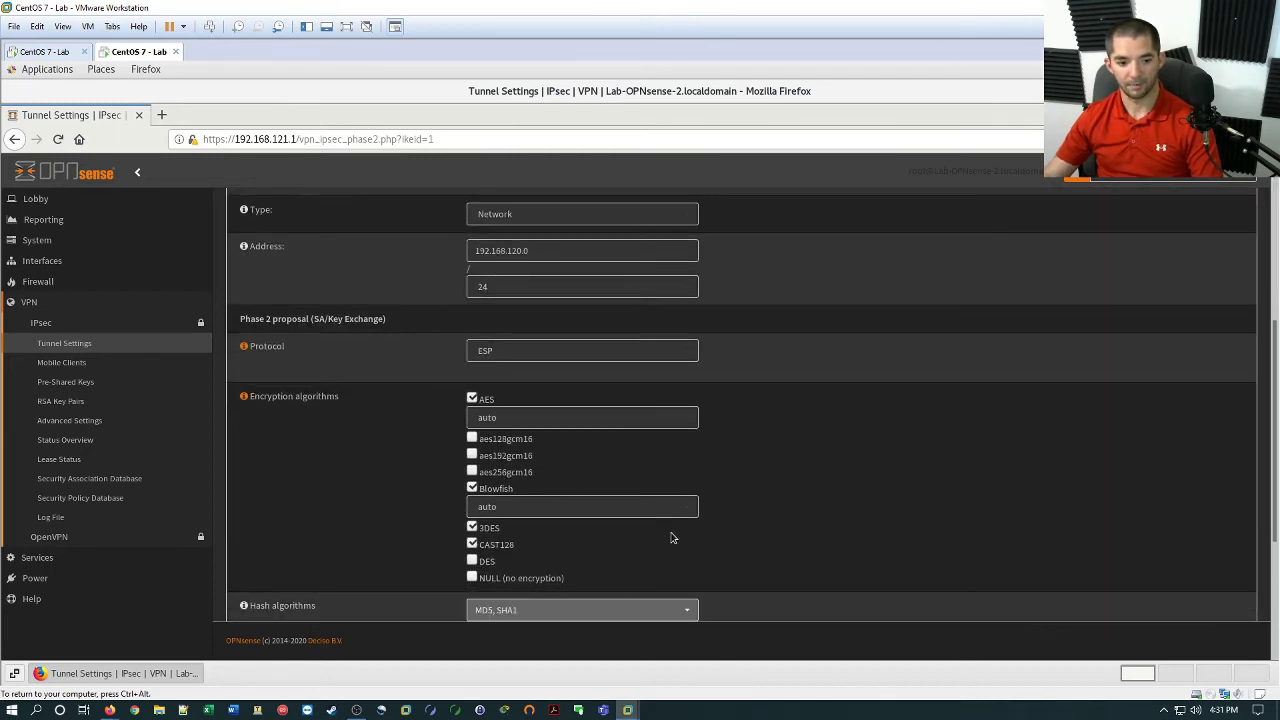
scroll(671, 538, down, 4)
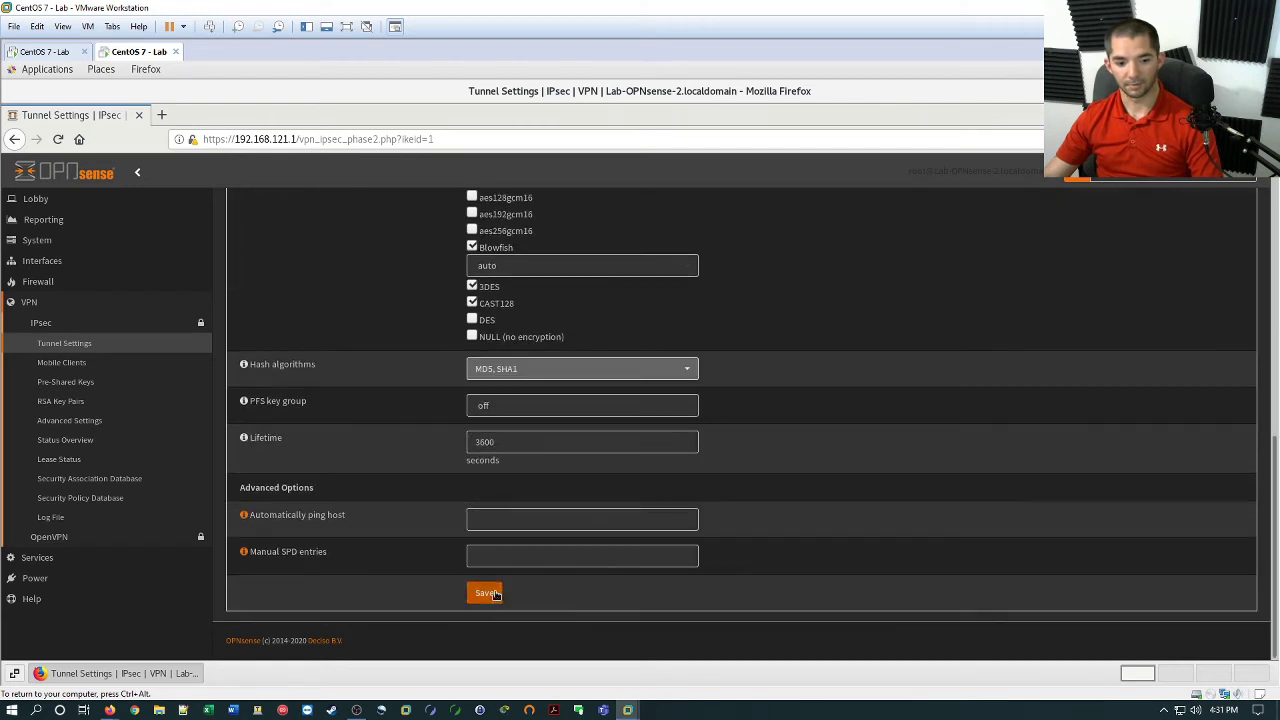
click(488, 593)
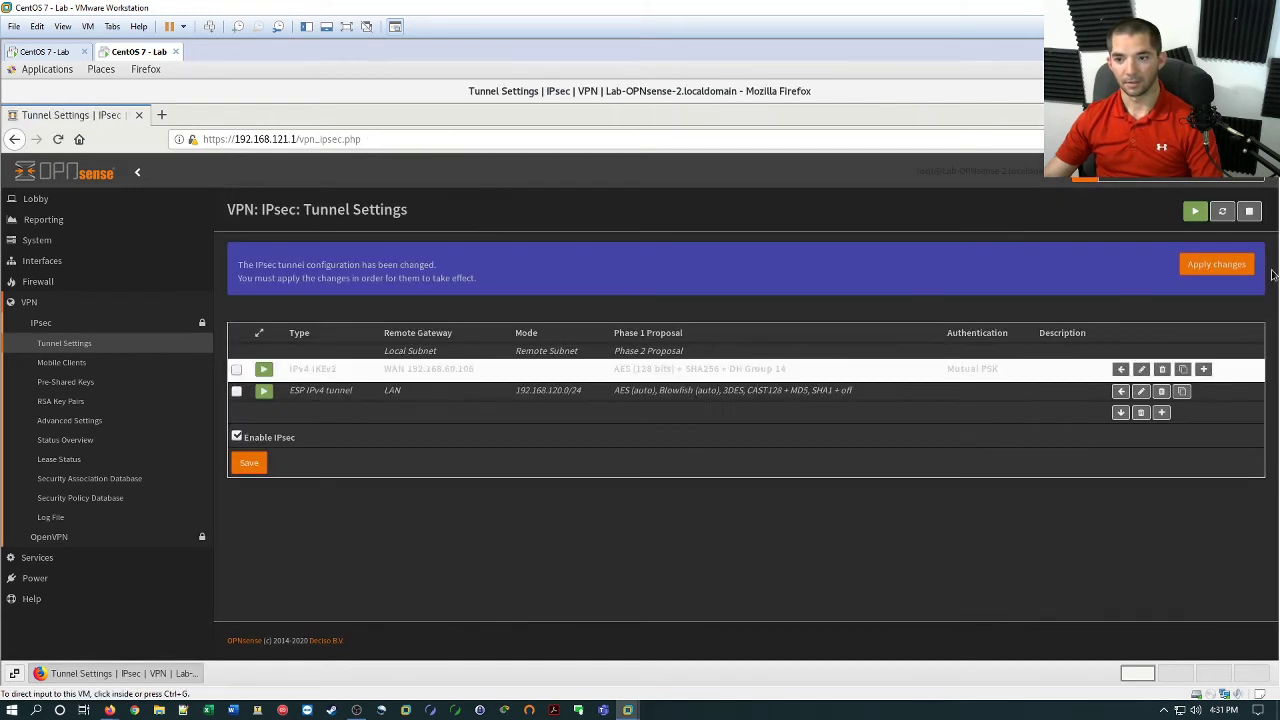
click(1235, 272)
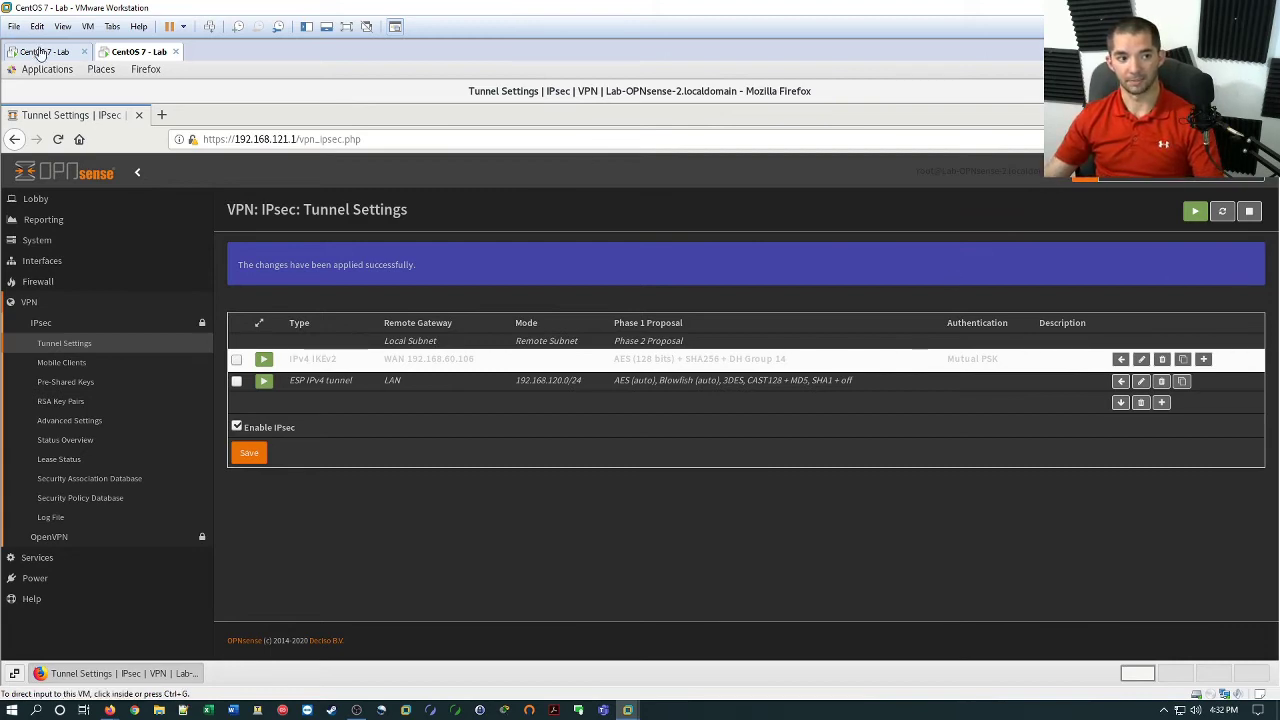
click(41, 53)
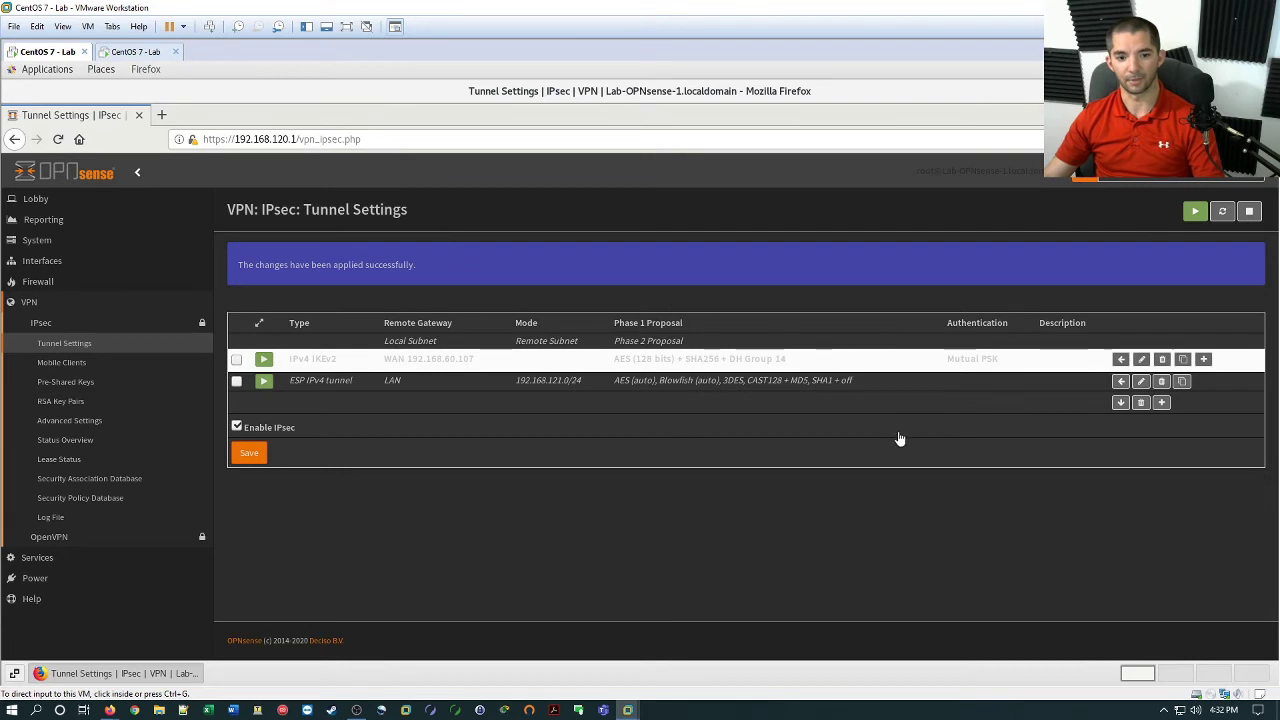
click(1141, 359)
click(529, 318)
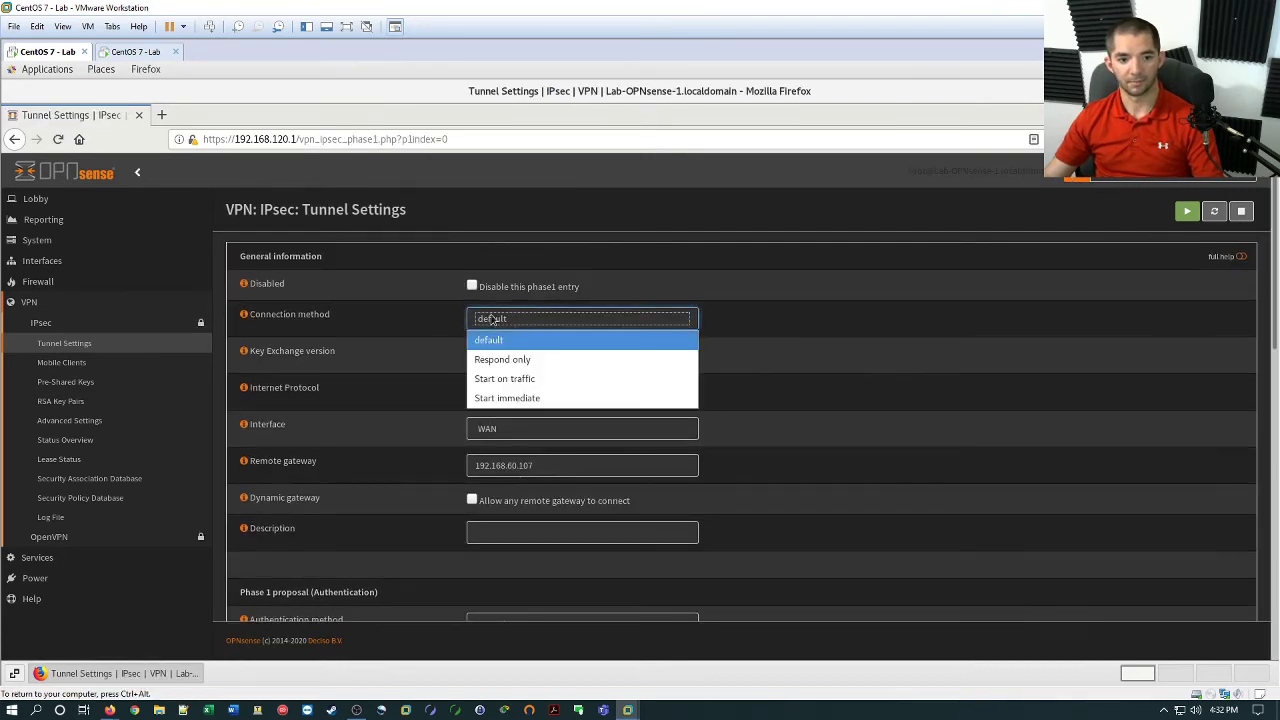
click(244, 317)
click(244, 317)
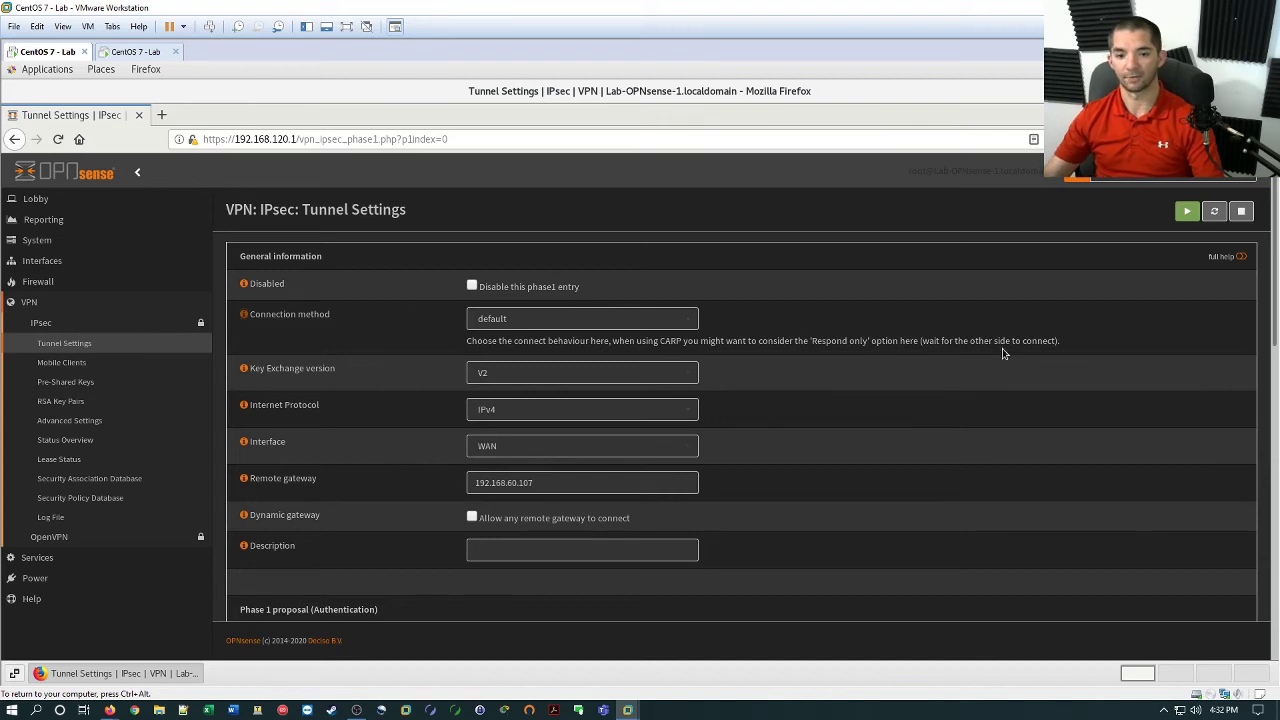
click(614, 321)
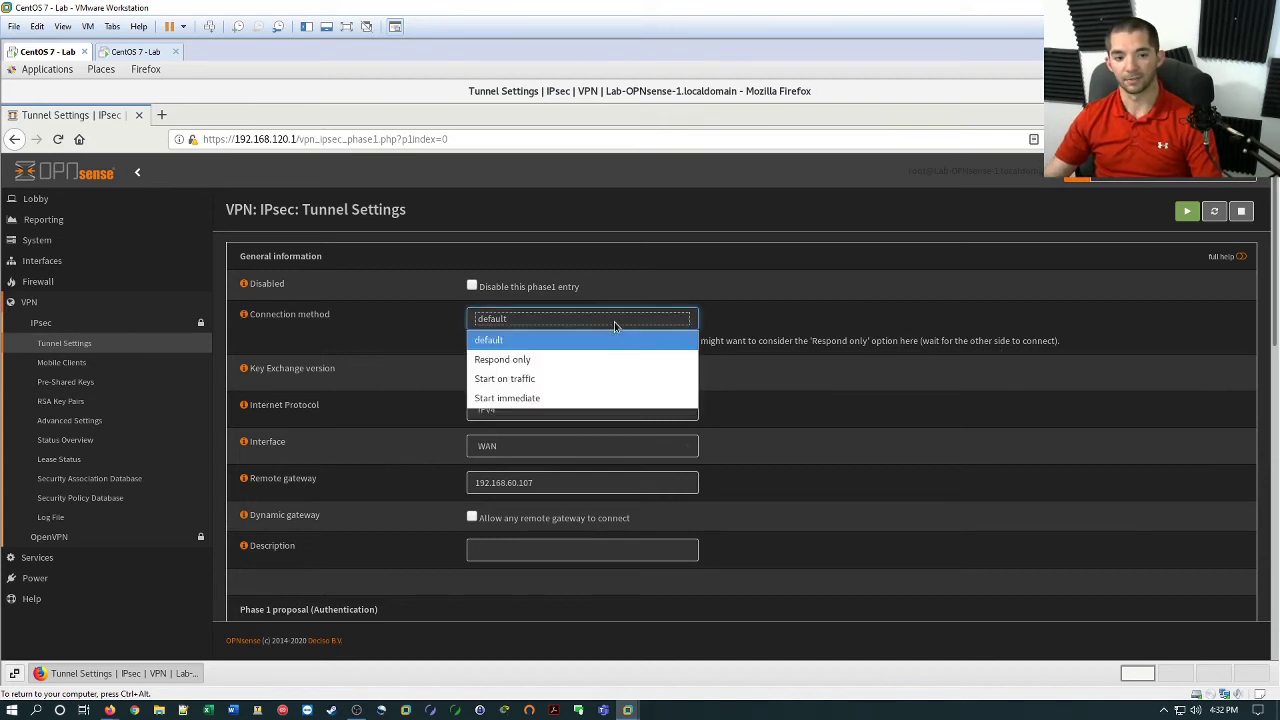
click(561, 340)
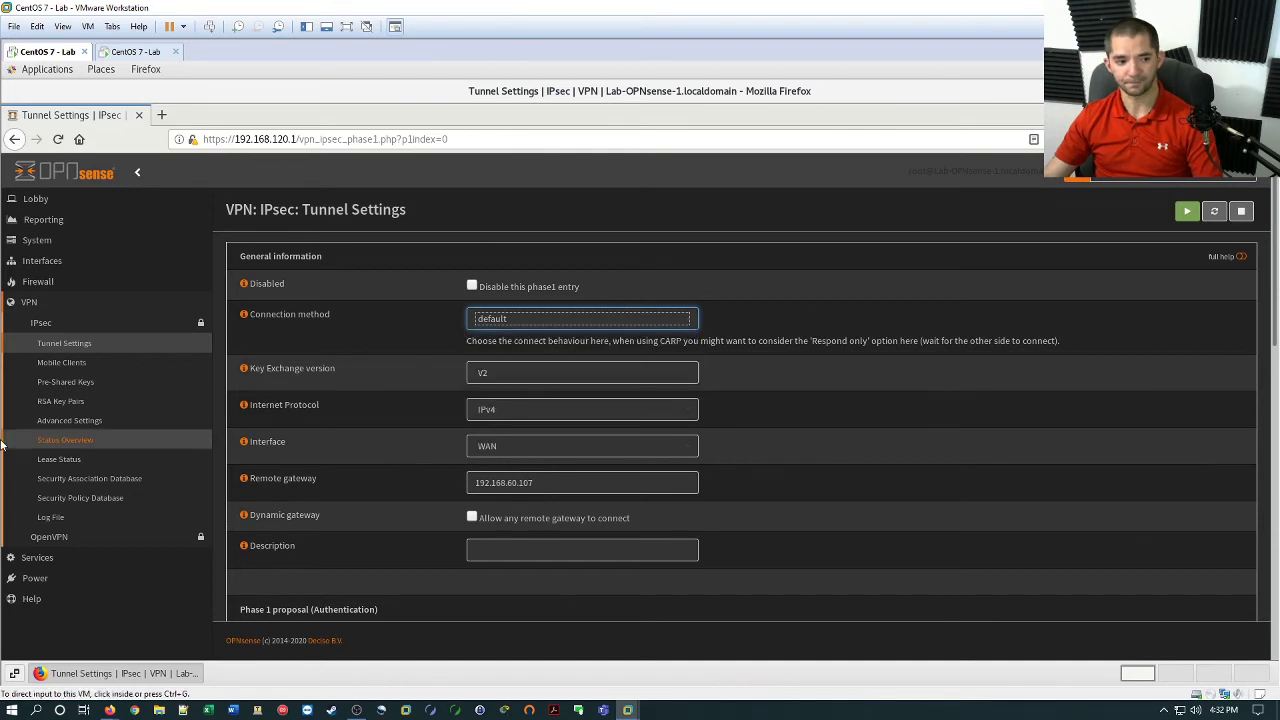
Connect the con1 tunnel from IPsec Status Overview and view its remote subnet.
click(60, 440)
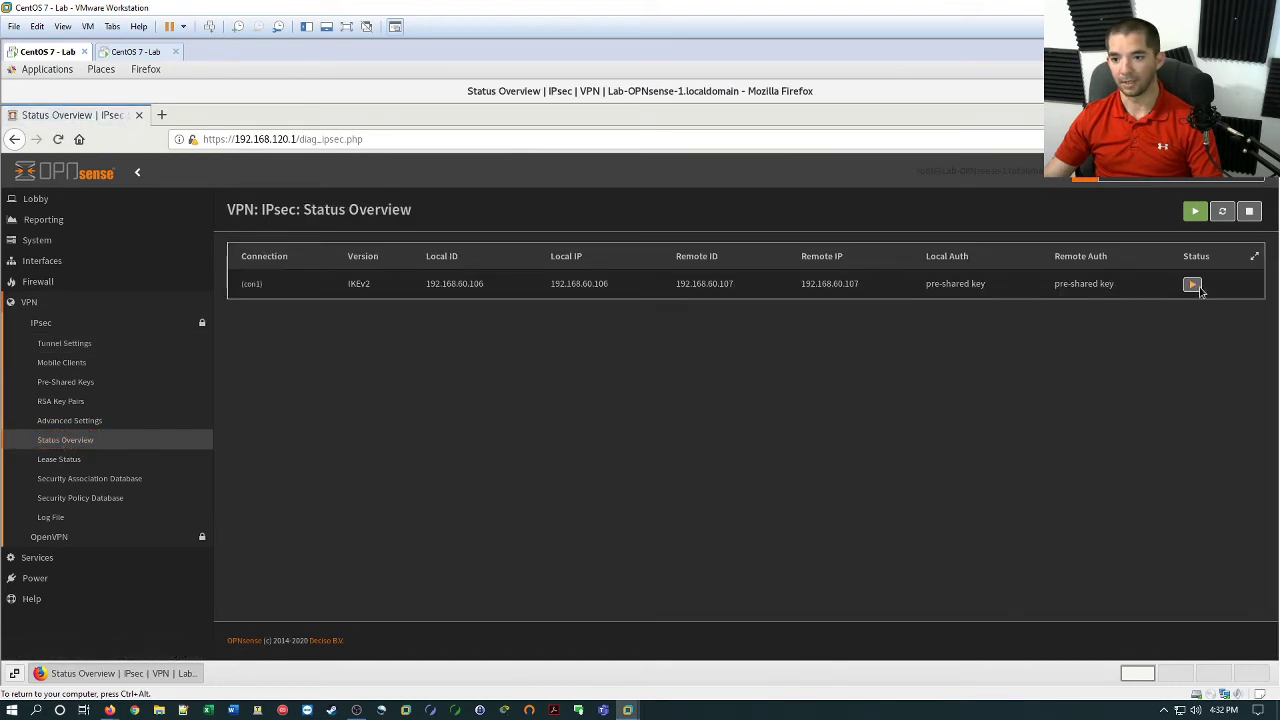
click(1191, 285)
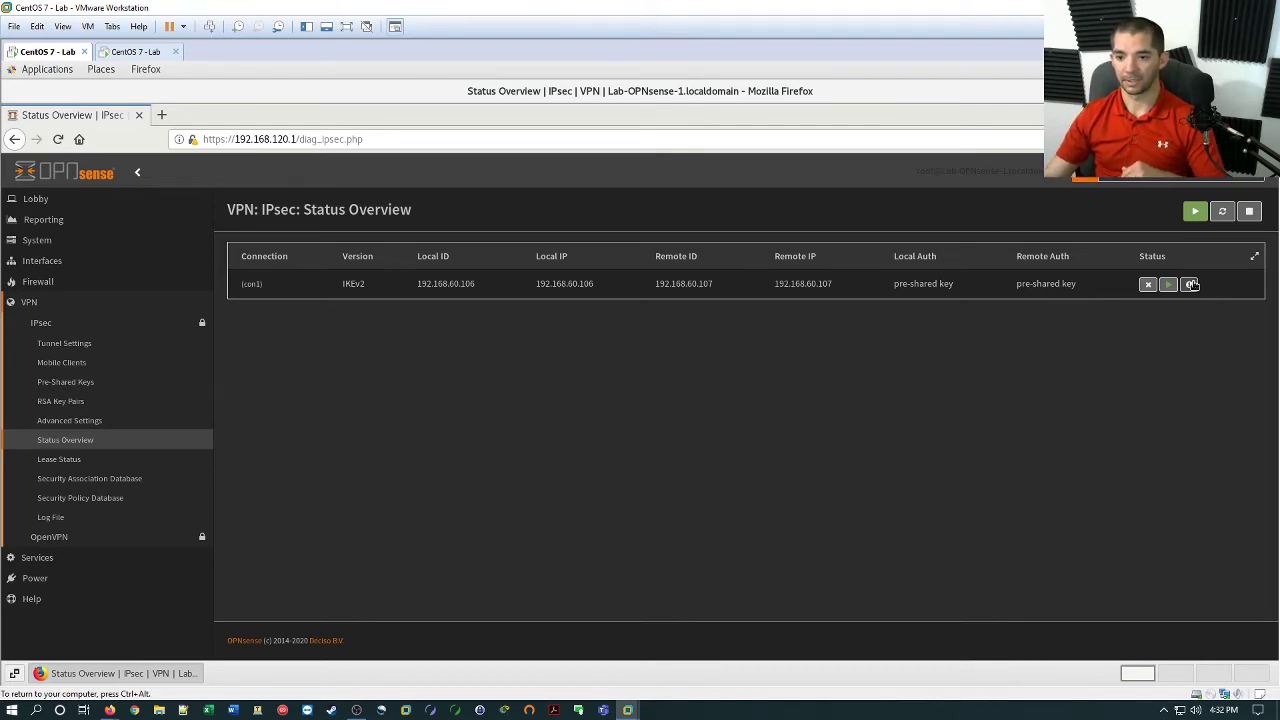
click(1190, 284)
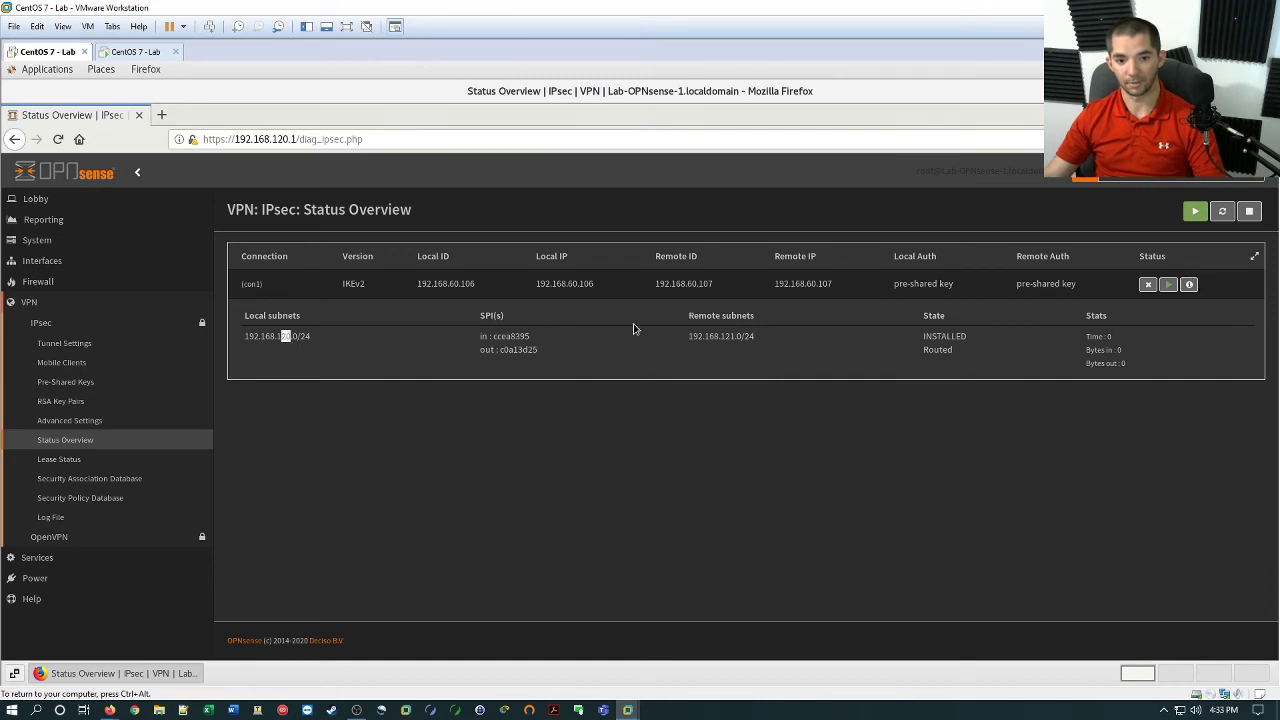
drag(706, 335, 752, 336)
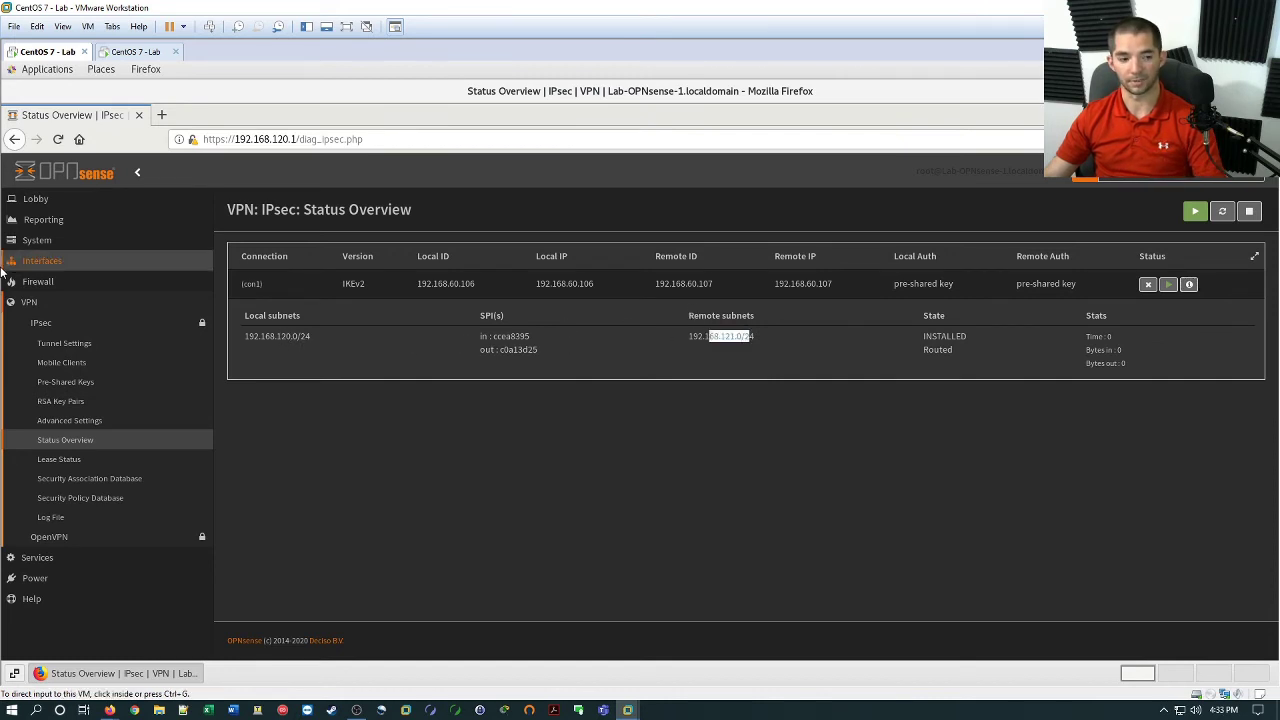
Reopen con1's details to confirm the 192.168.120.0/24–192.168.121.0/24 SA is INSTALLED and Routed.
click(95, 424)
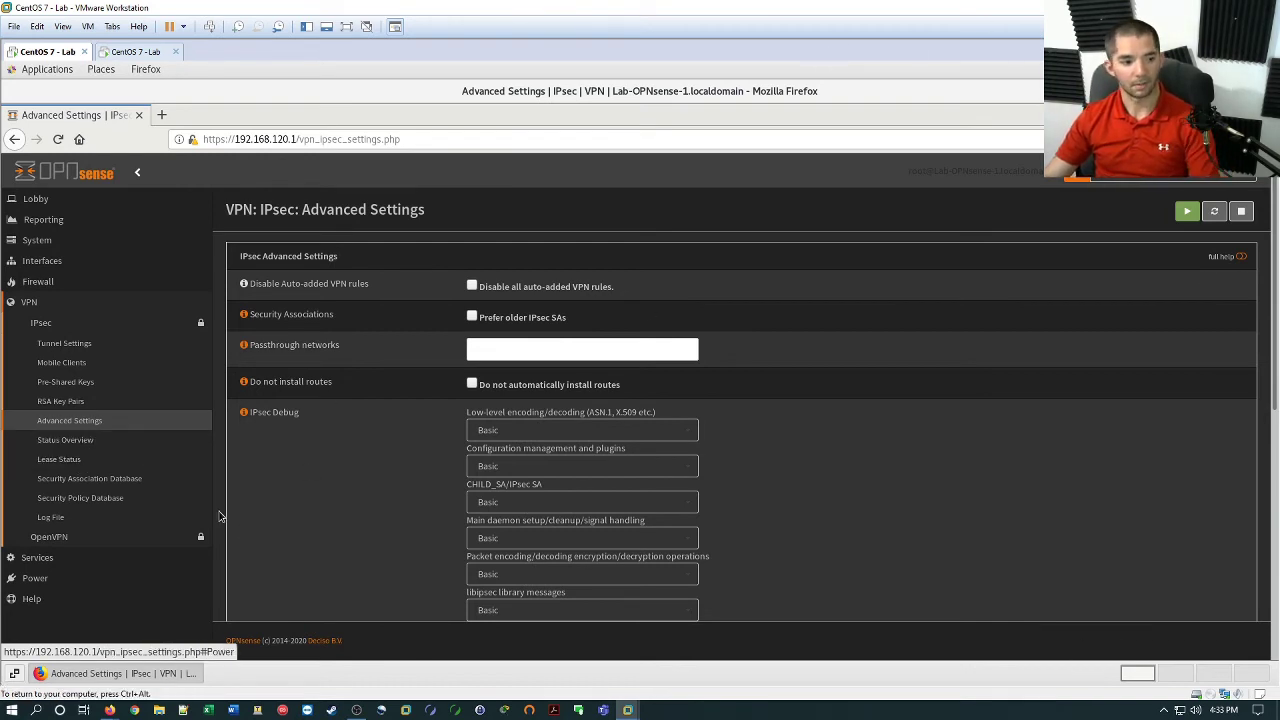
click(72, 440)
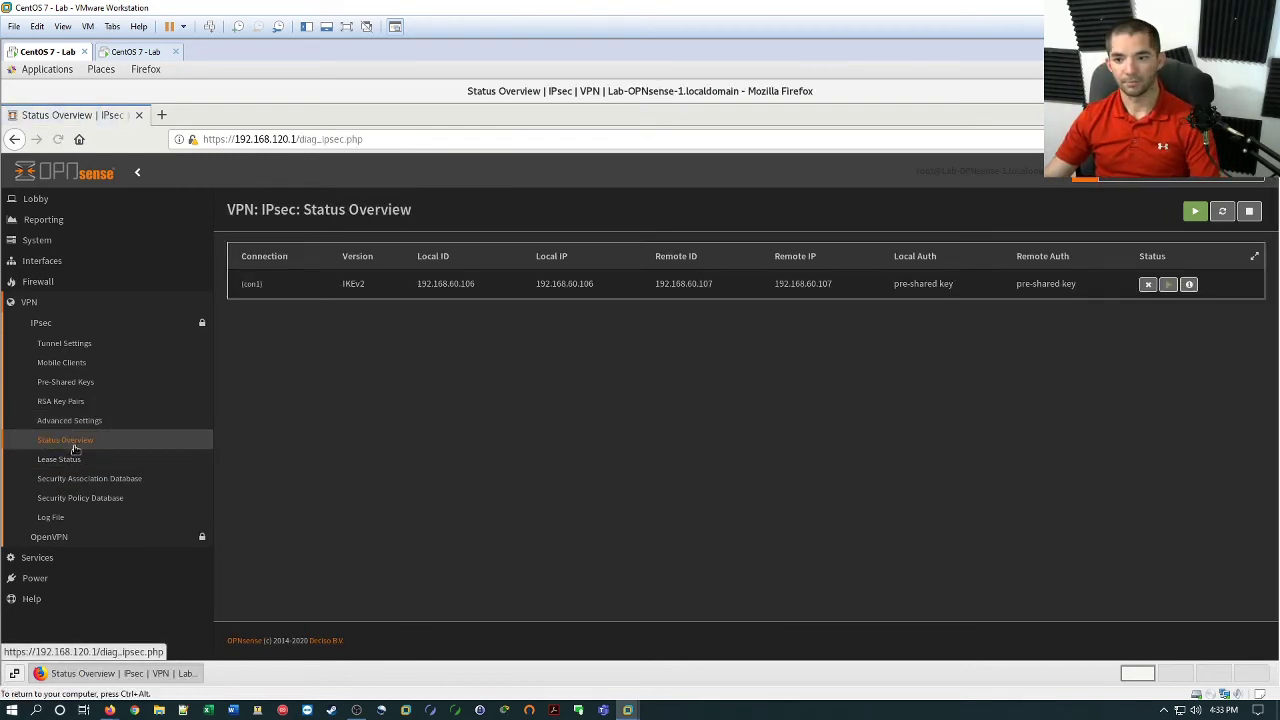
click(1189, 284)
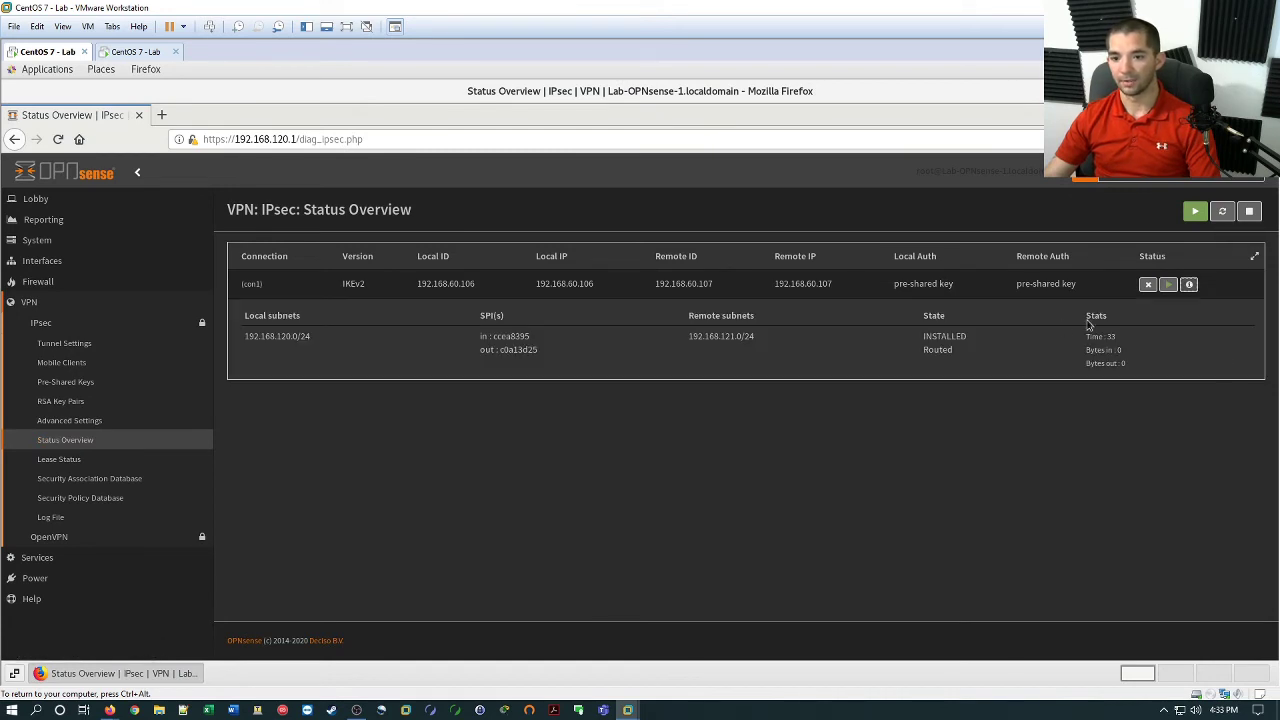
drag(1104, 336, 940, 350)
click(520, 505)
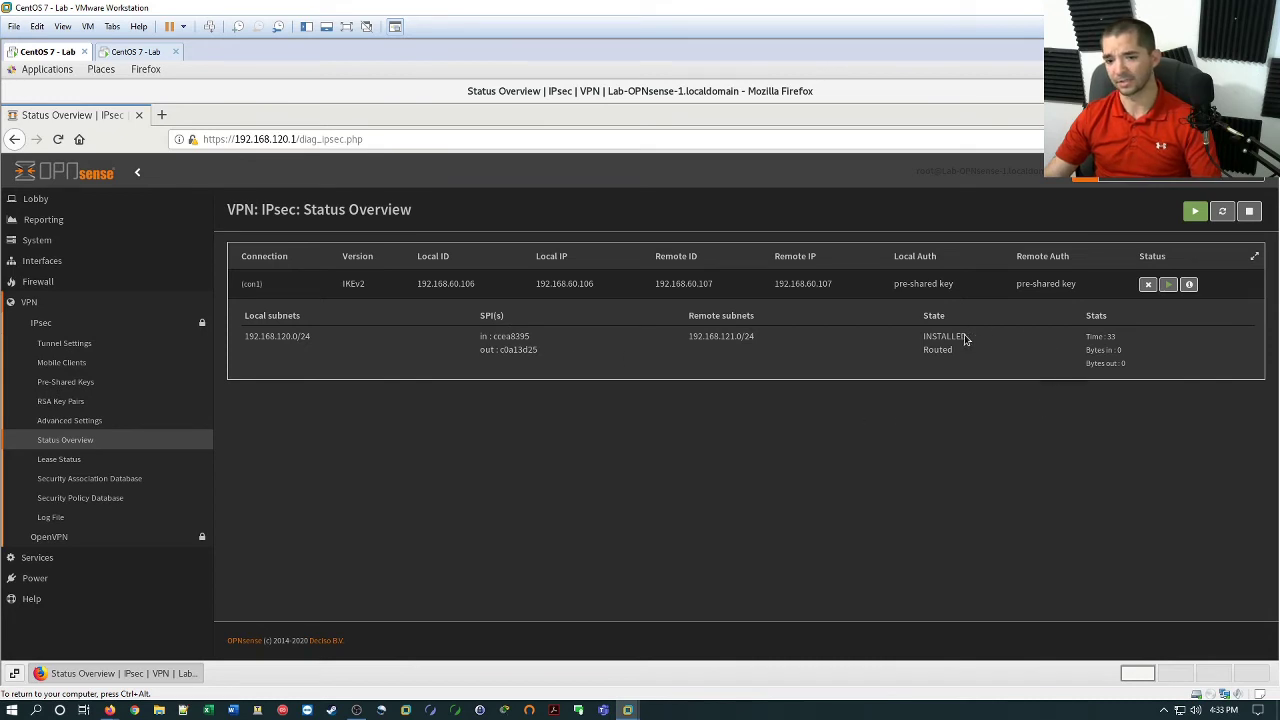
drag(940, 346, 993, 366)
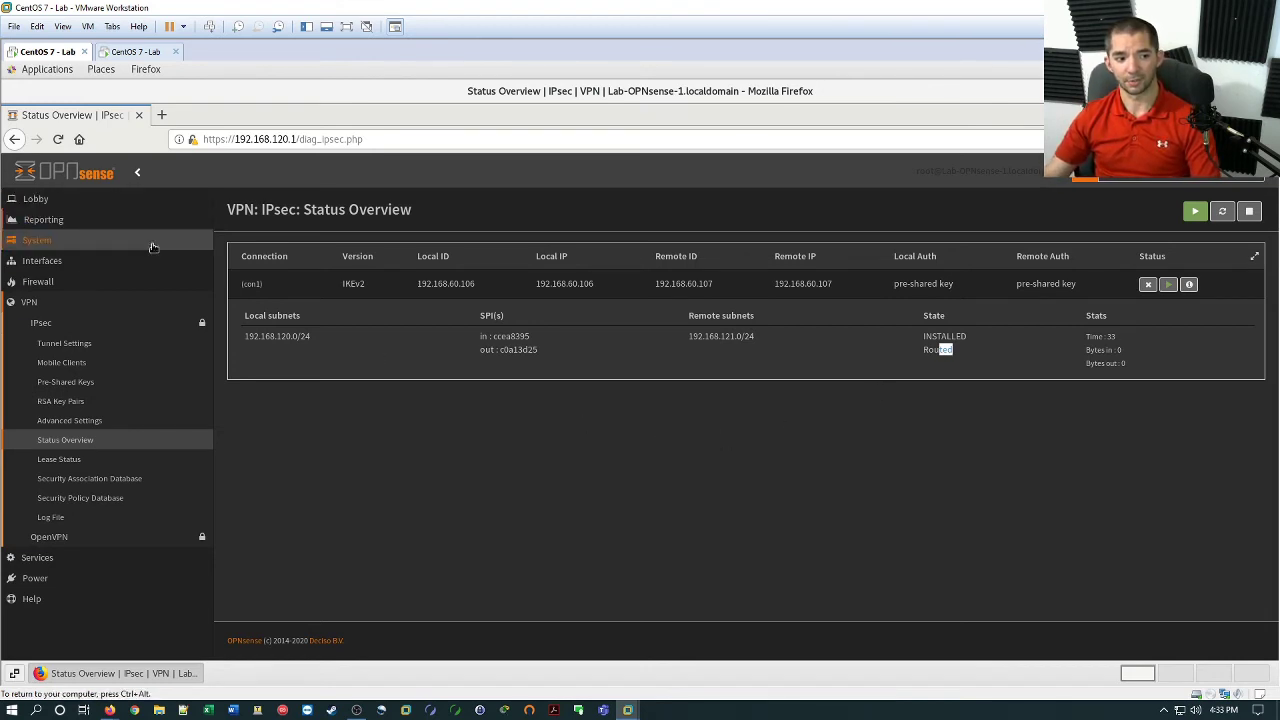
Open Firewall > Rules > IPsec on the first firewall.
click(93, 282)
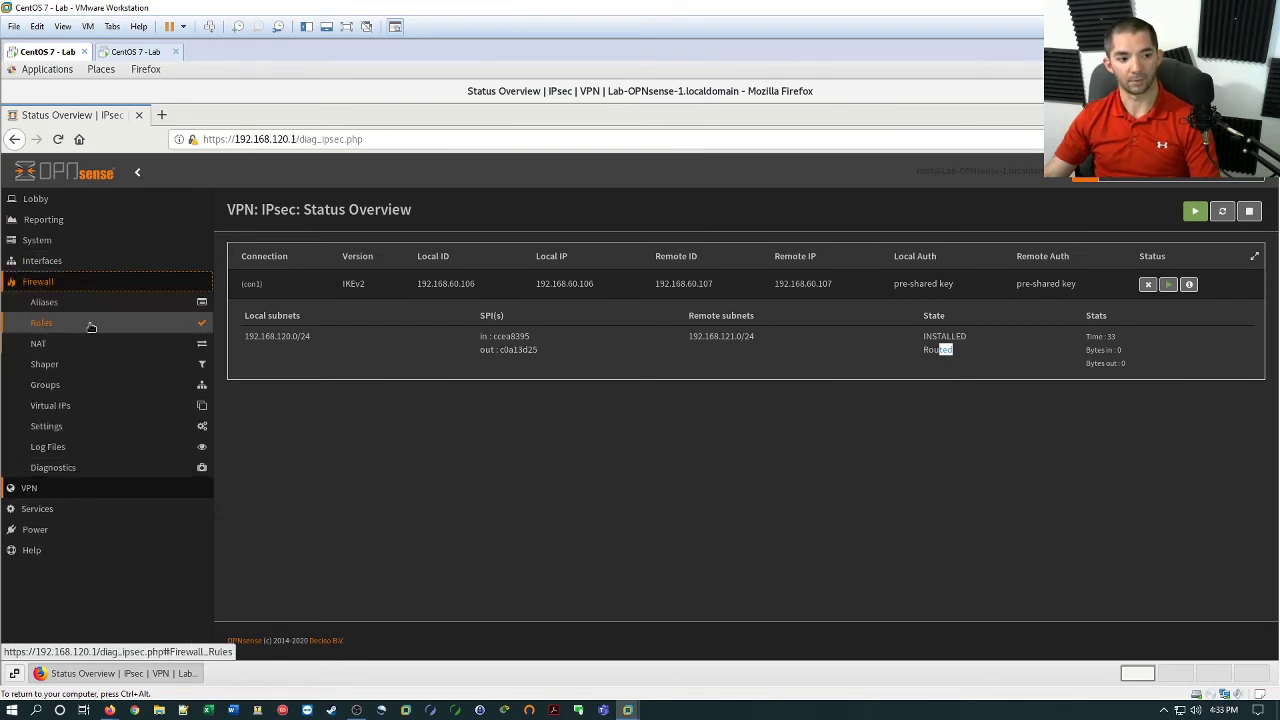
click(88, 323)
click(90, 365)
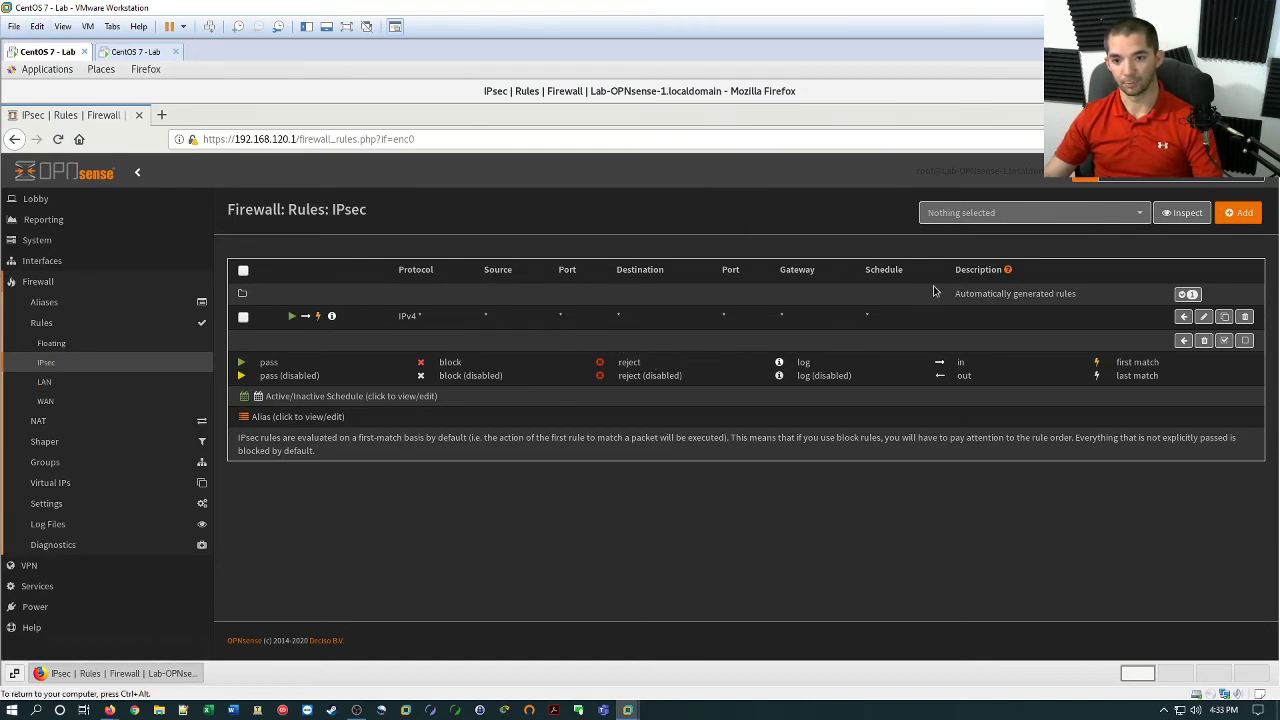
Open Firewall > Rules > IPsec on the second firewall.
click(133, 53)
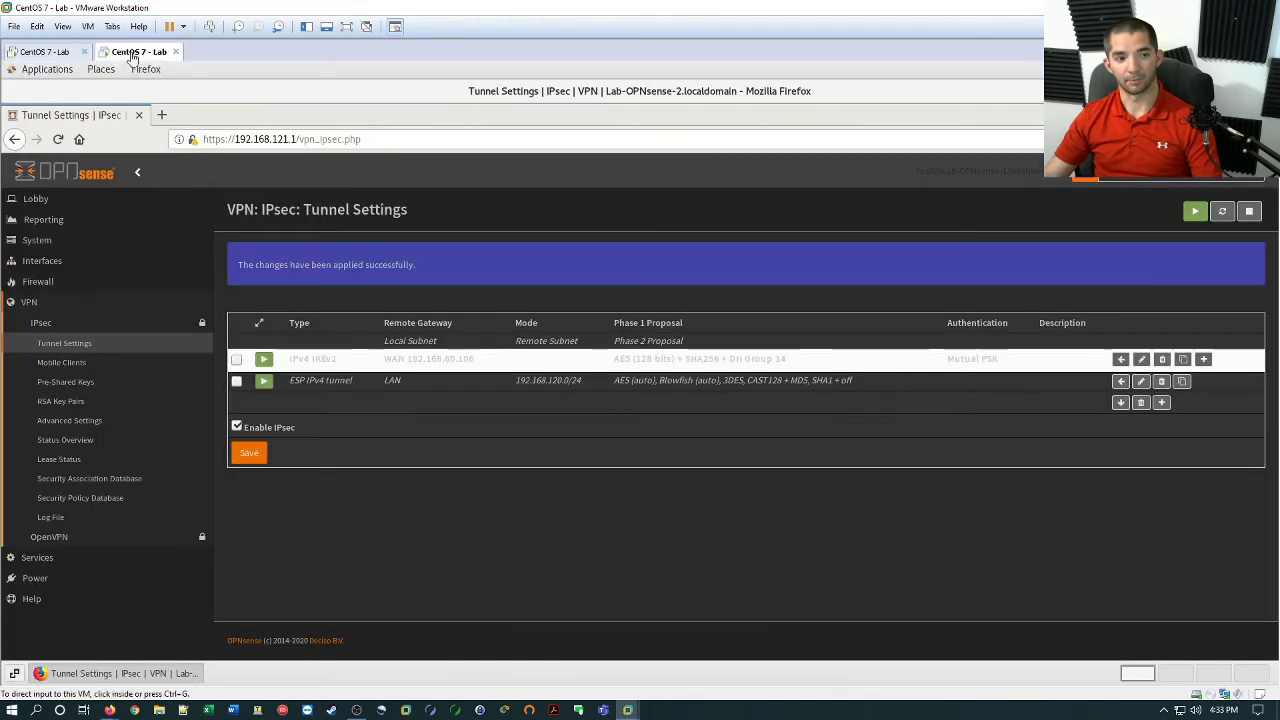
click(42, 282)
click(91, 329)
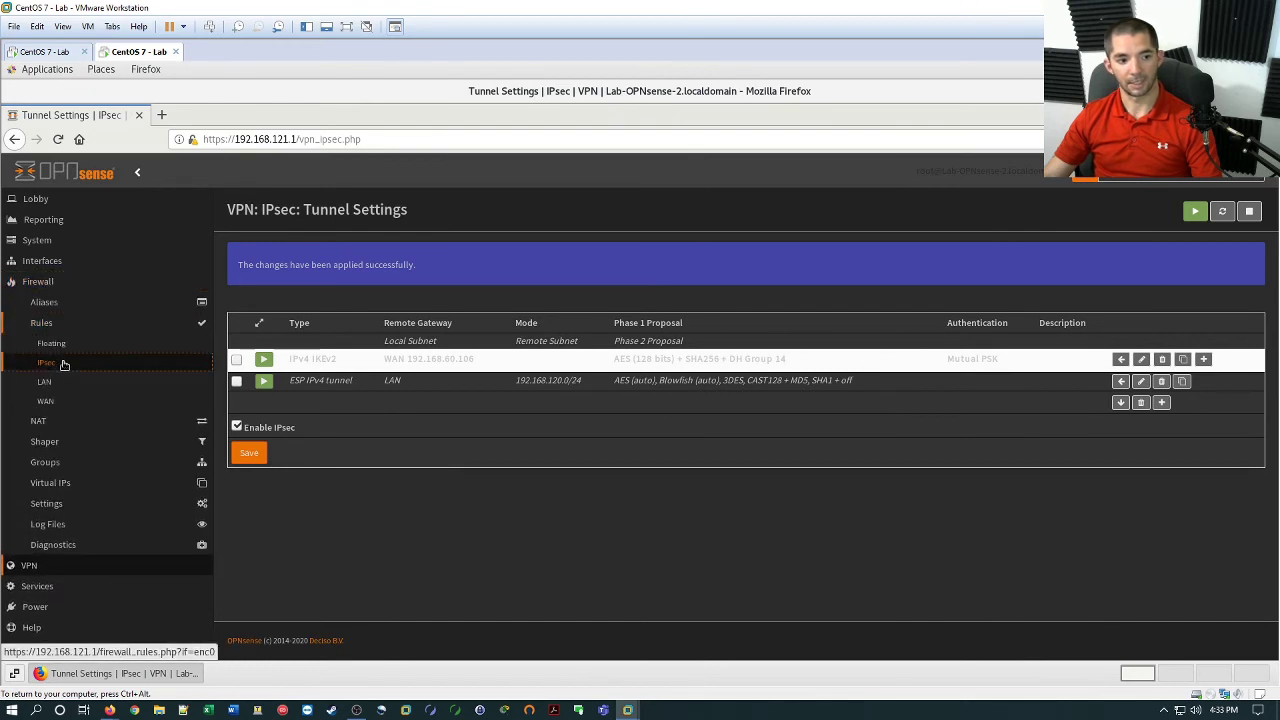
click(63, 365)
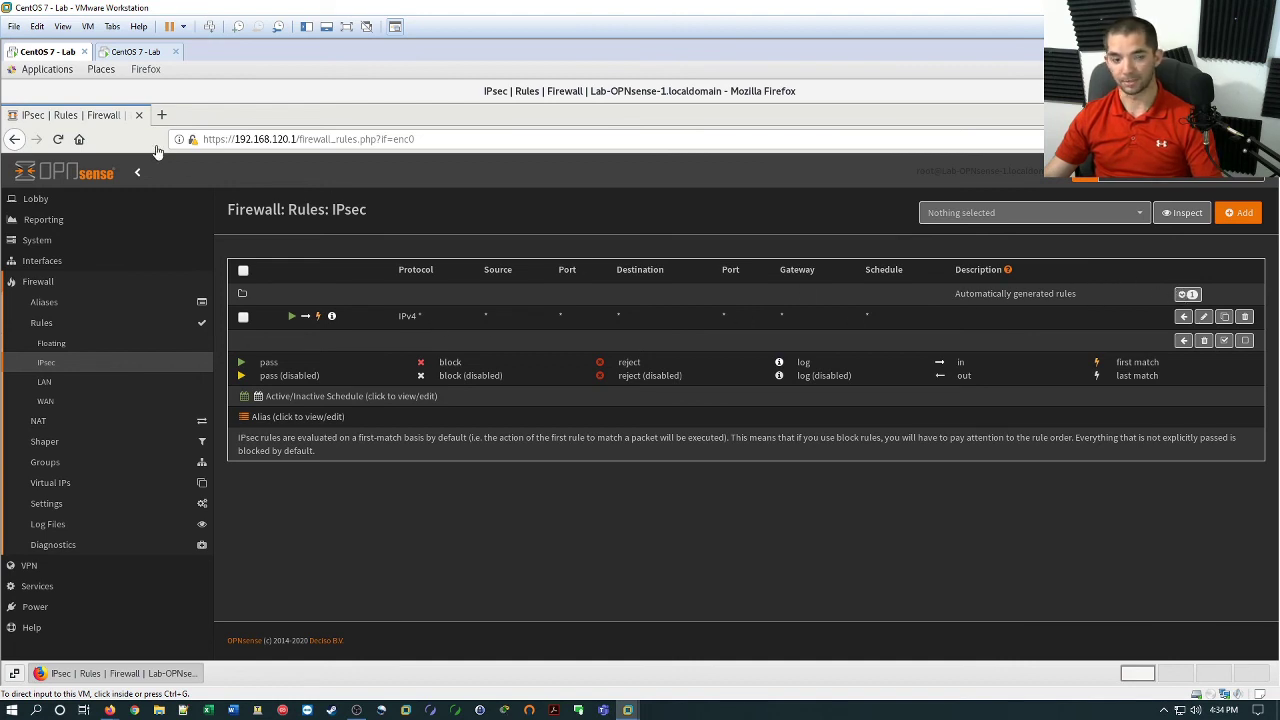
click(140, 53)
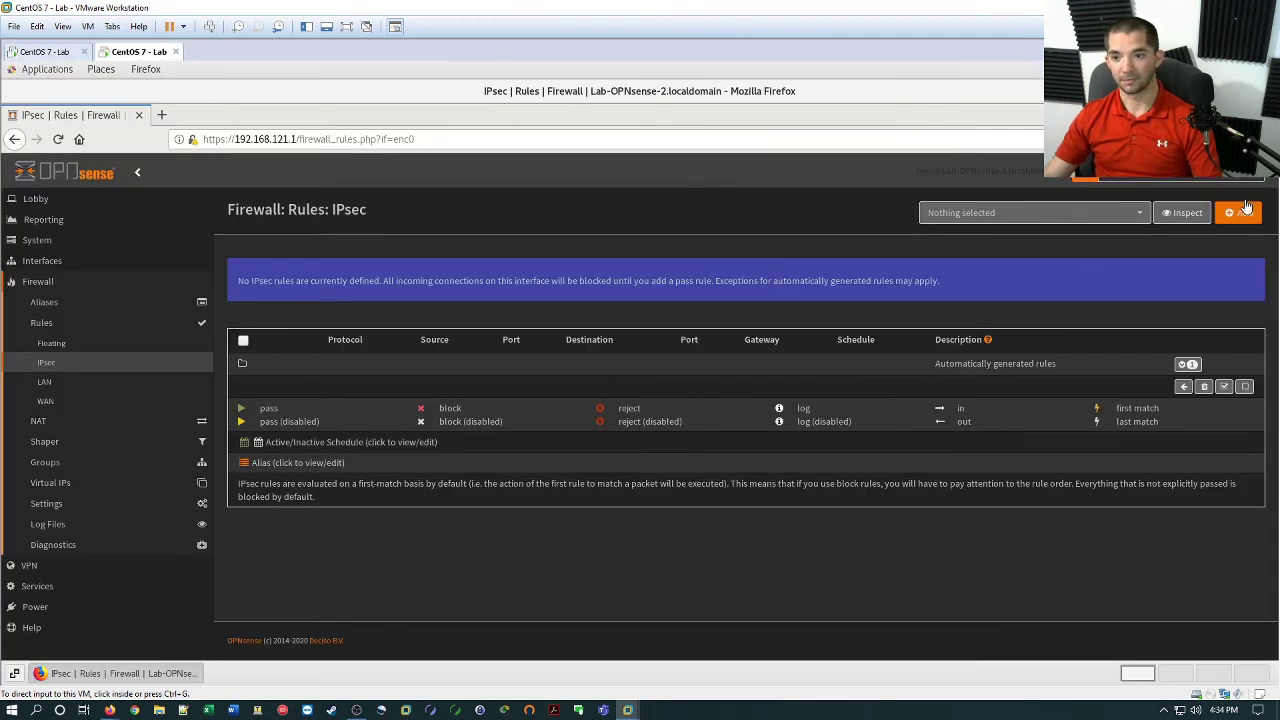
Add and apply an IPsec pass rule for any IPv4 traffic with logging enabled.
click(1241, 214)
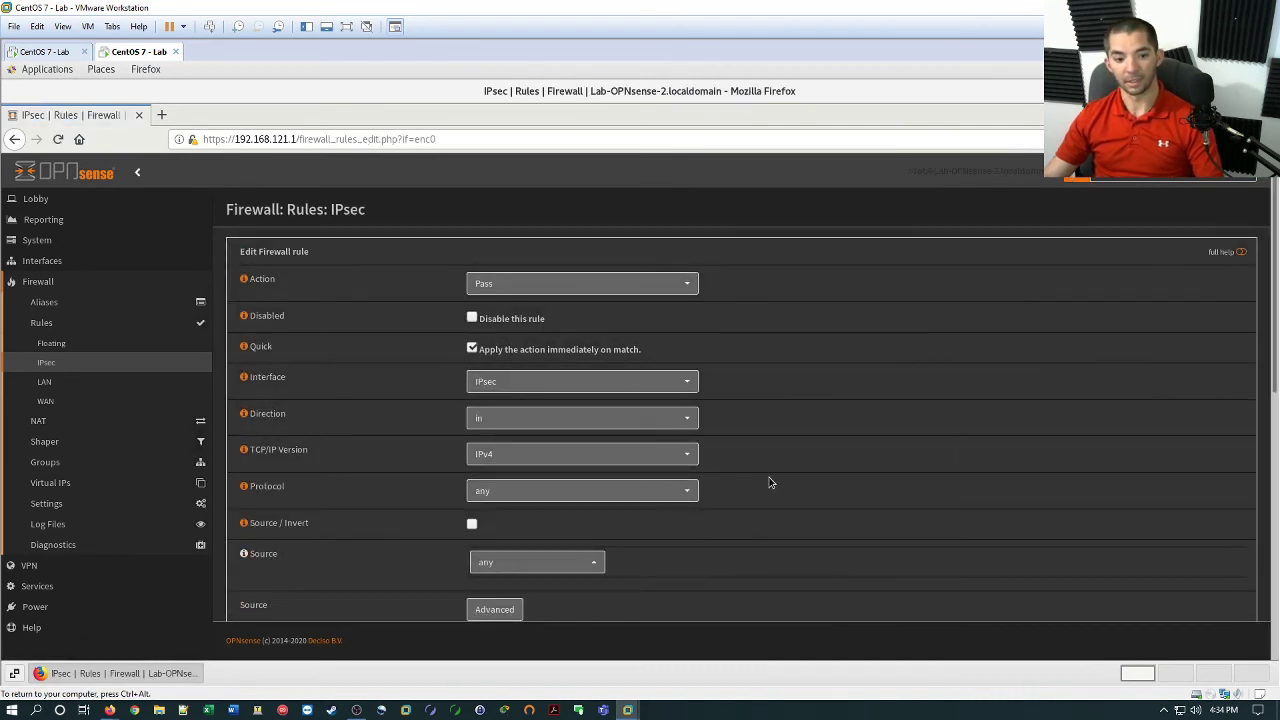
scroll(746, 420, down, 1)
scroll(603, 454, down, 4)
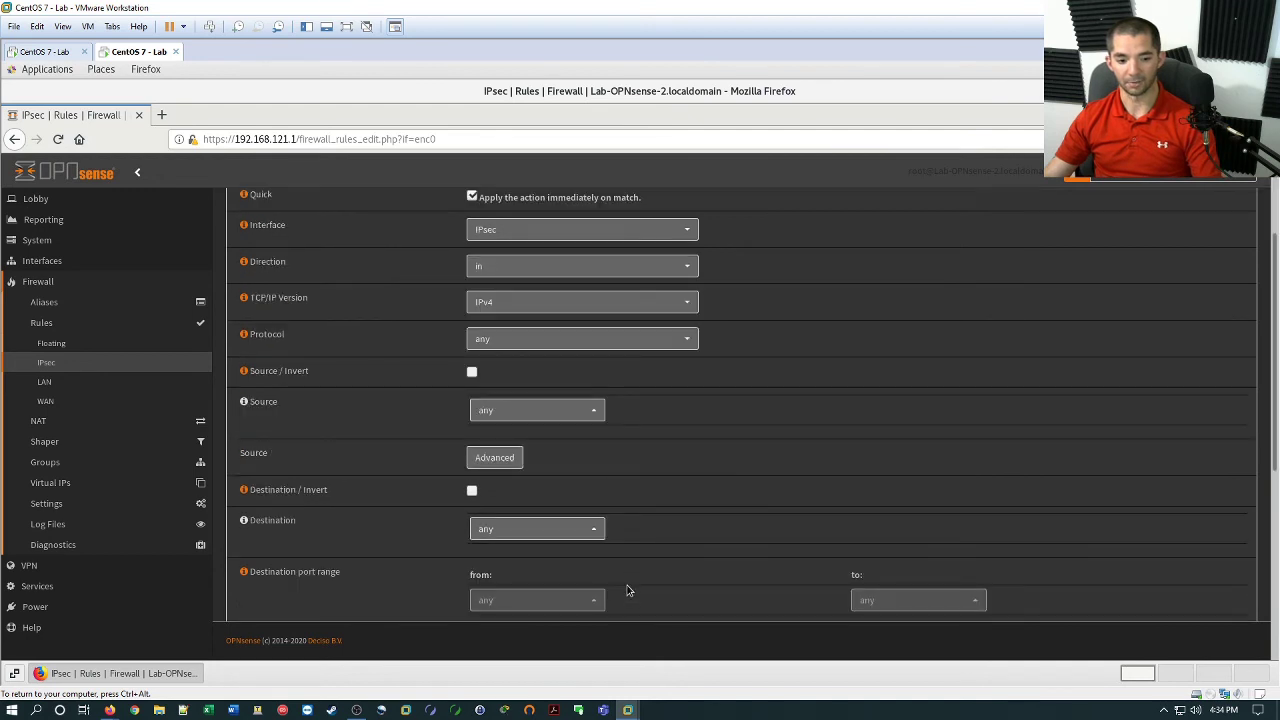
scroll(520, 540, down, 2)
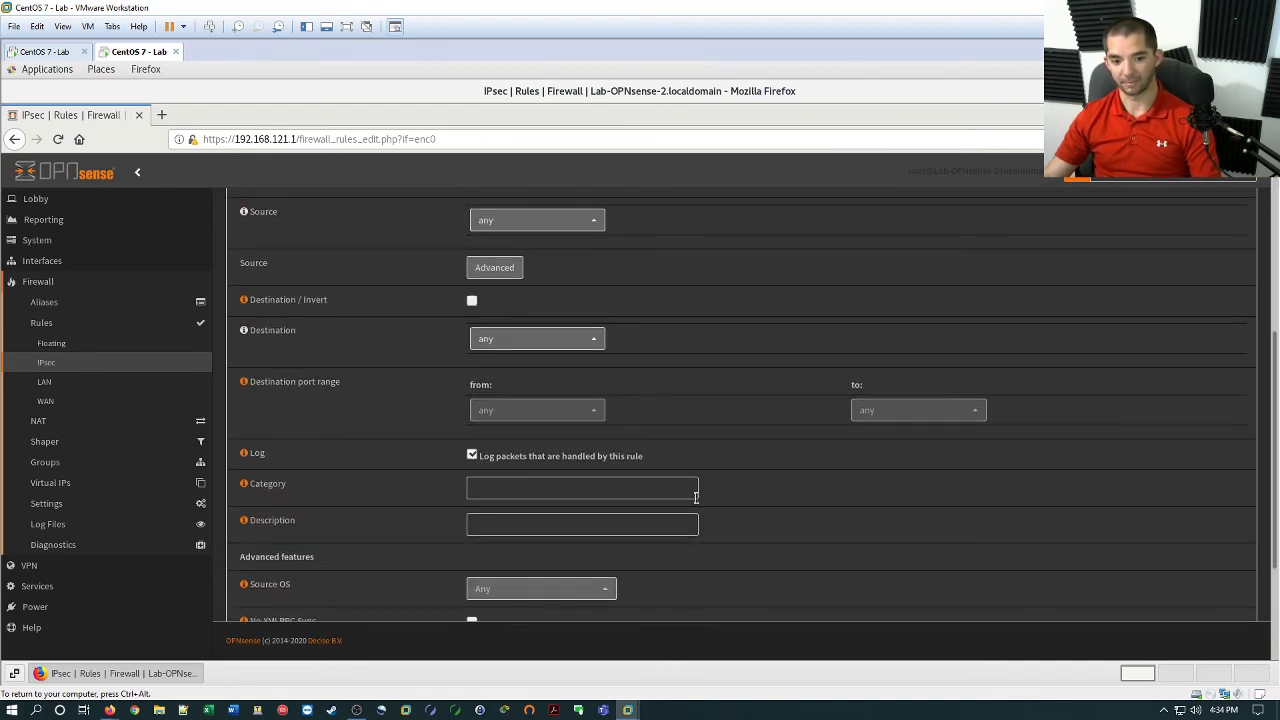
scroll(577, 526, down, 3)
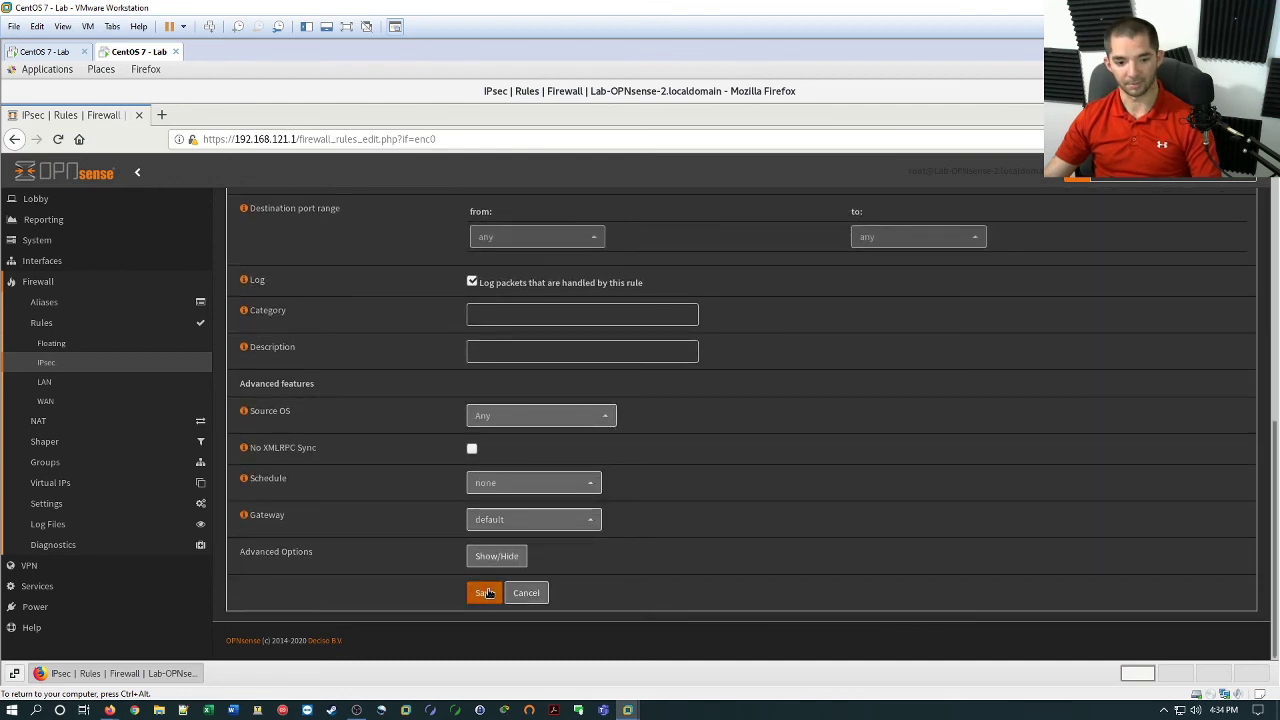
click(485, 593)
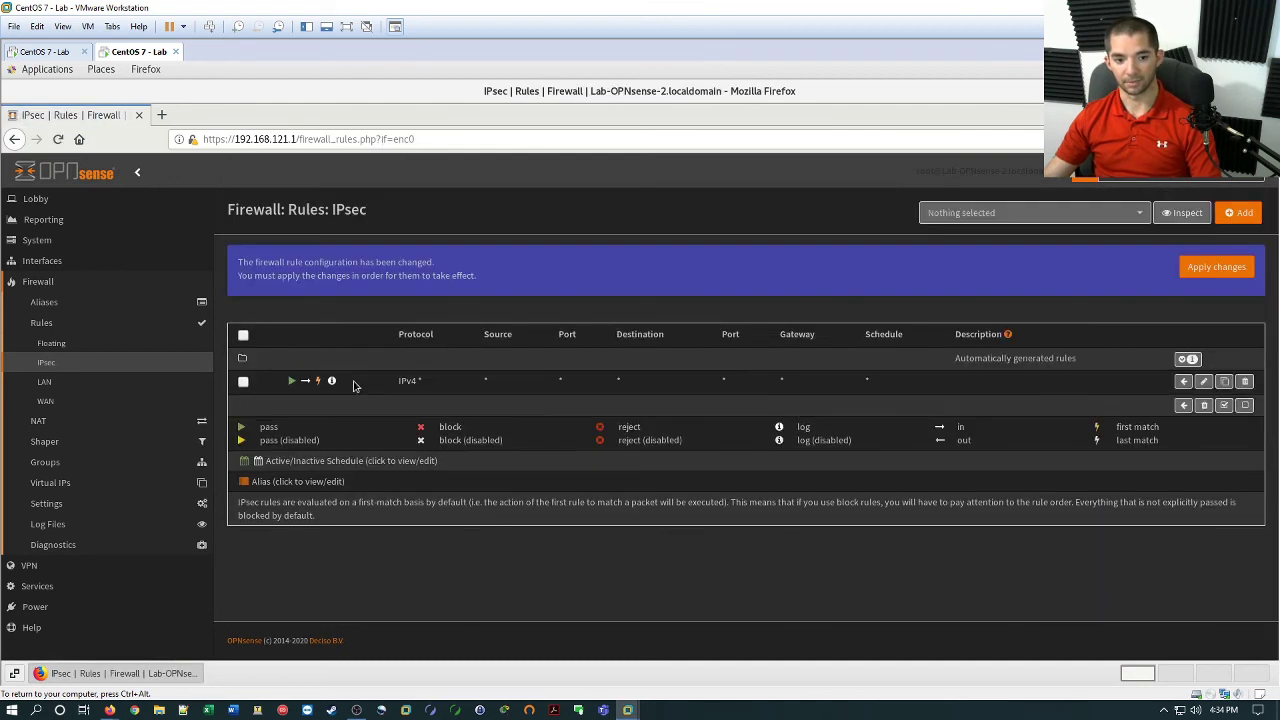
click(1217, 265)
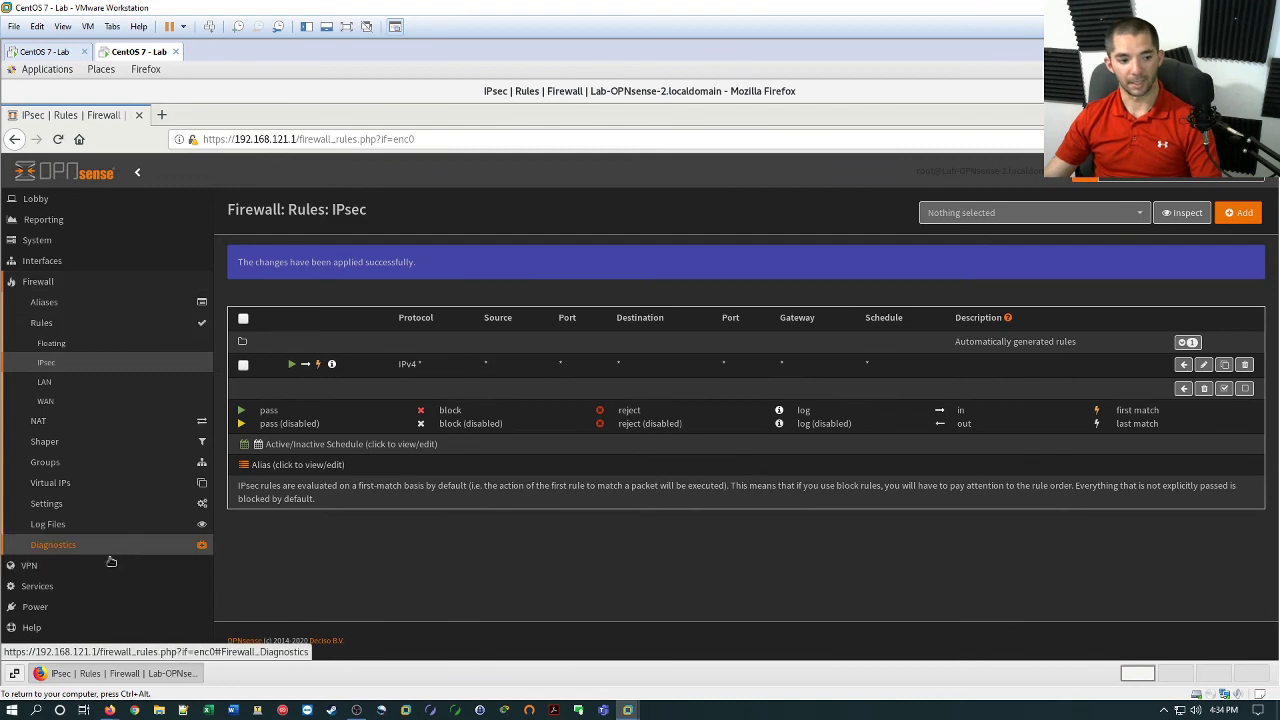
Open the firewall Live View log and filter it by 192.168.120.
click(65, 535)
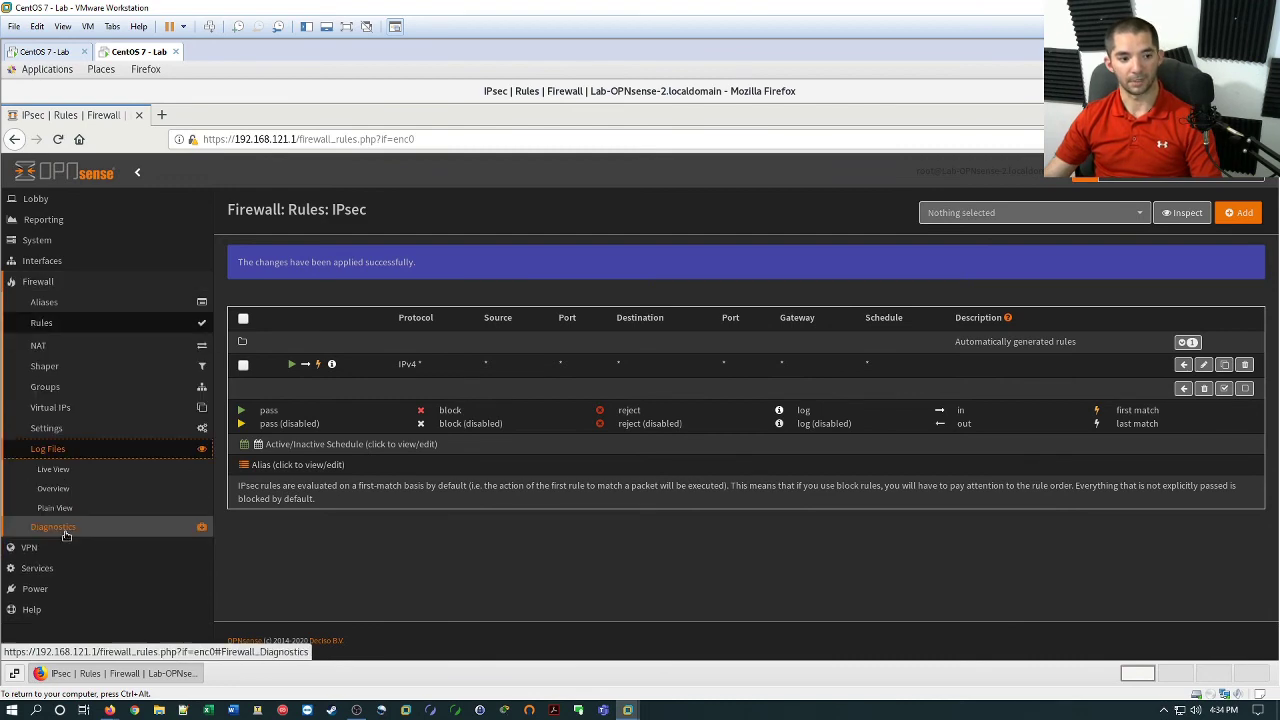
click(76, 469)
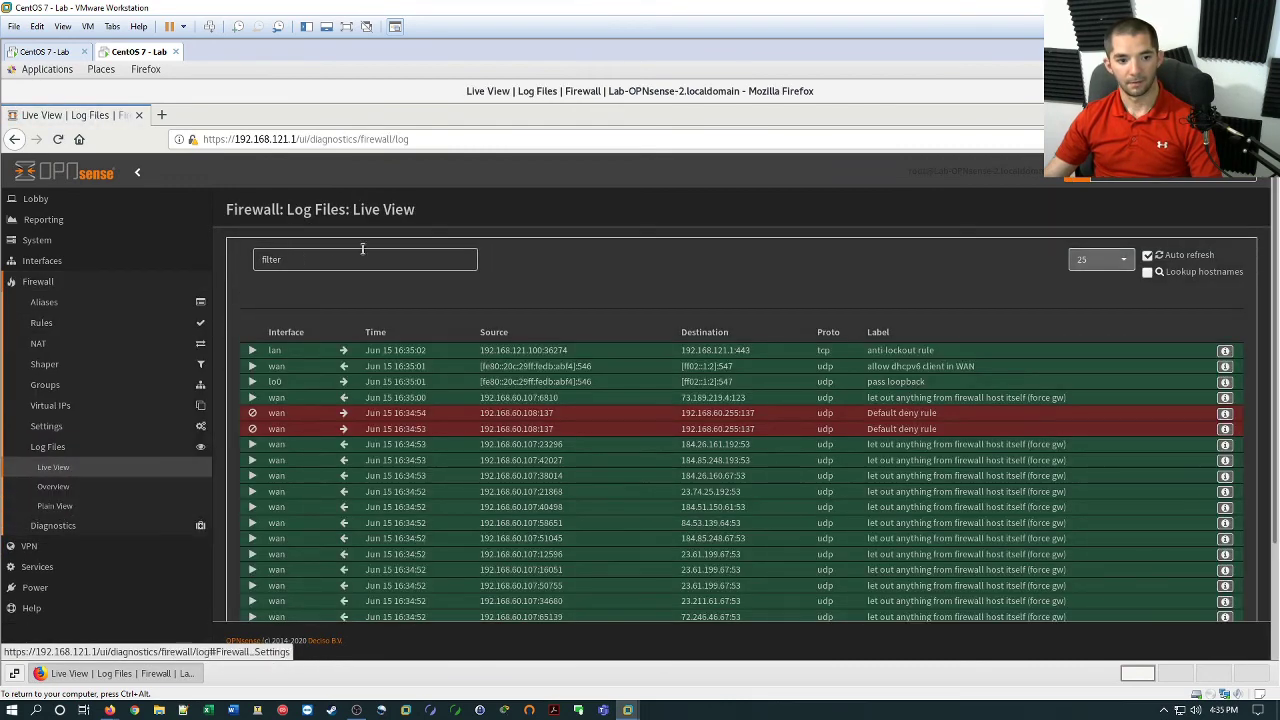
click(362, 261)
text(192.16)
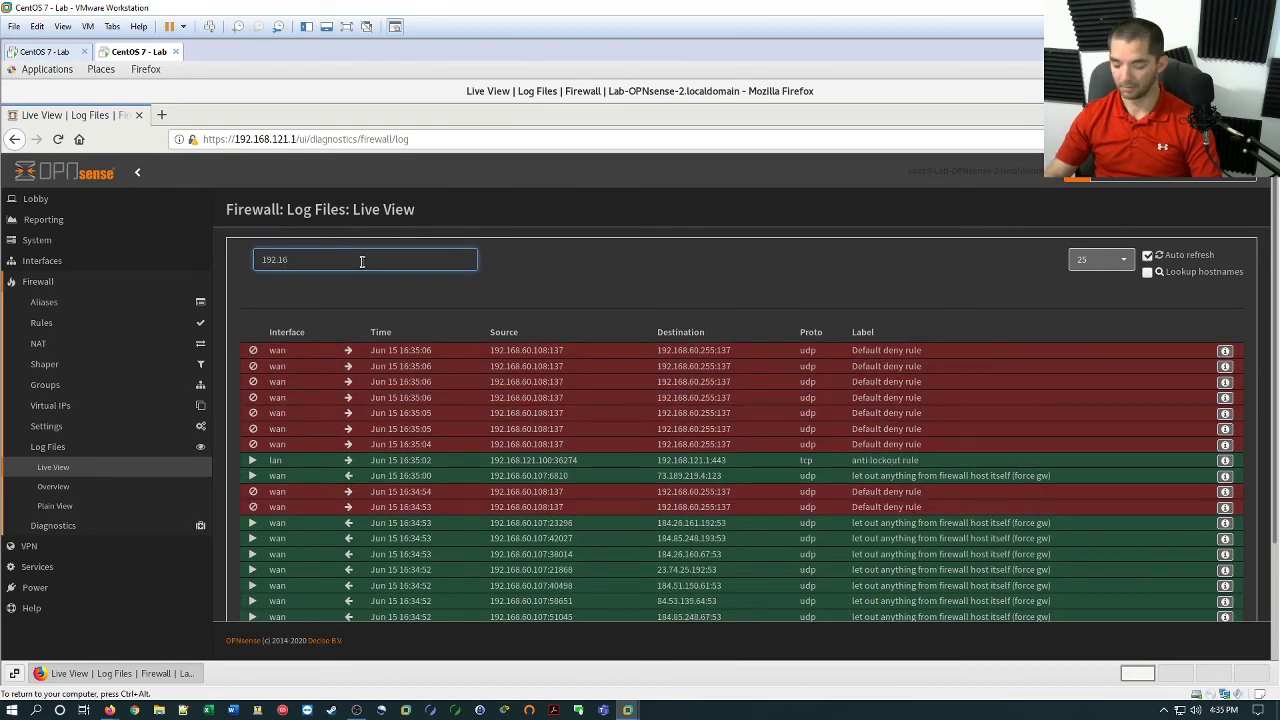
text(8.120.0)
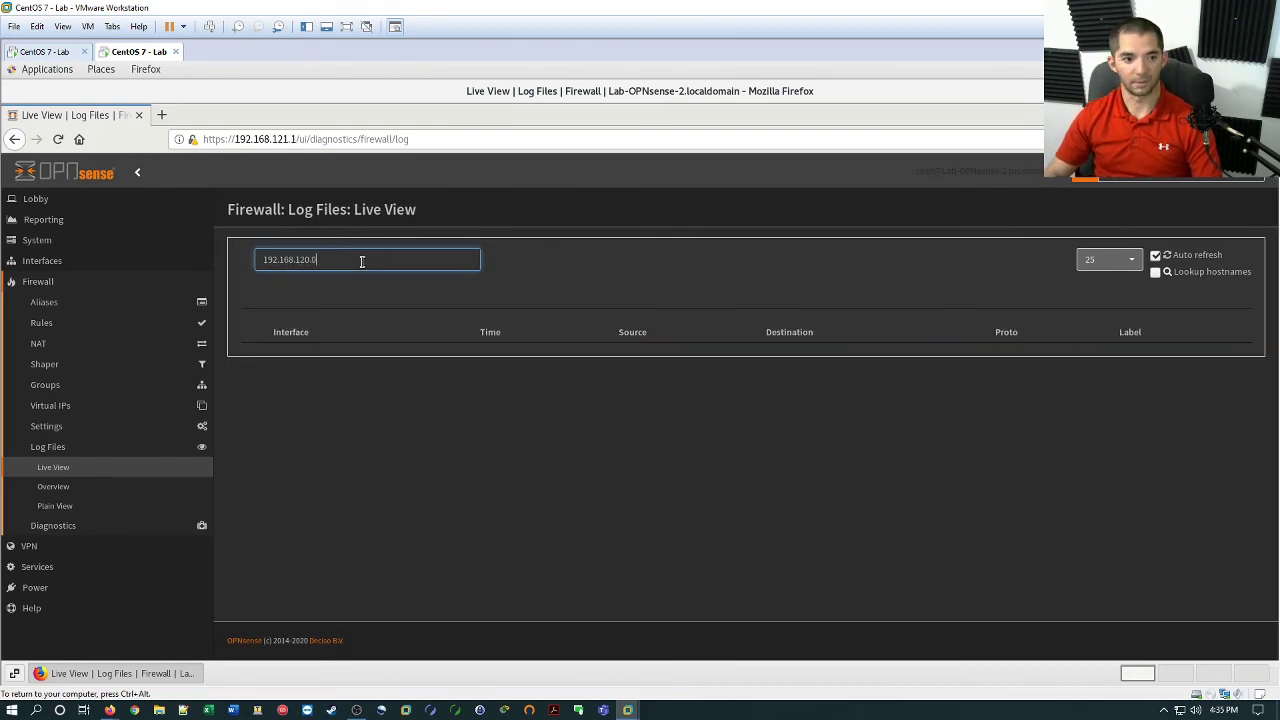
Show 50 log rows per page and broaden the filter to 192.168.12.
click(1116, 262)
click(1102, 302)
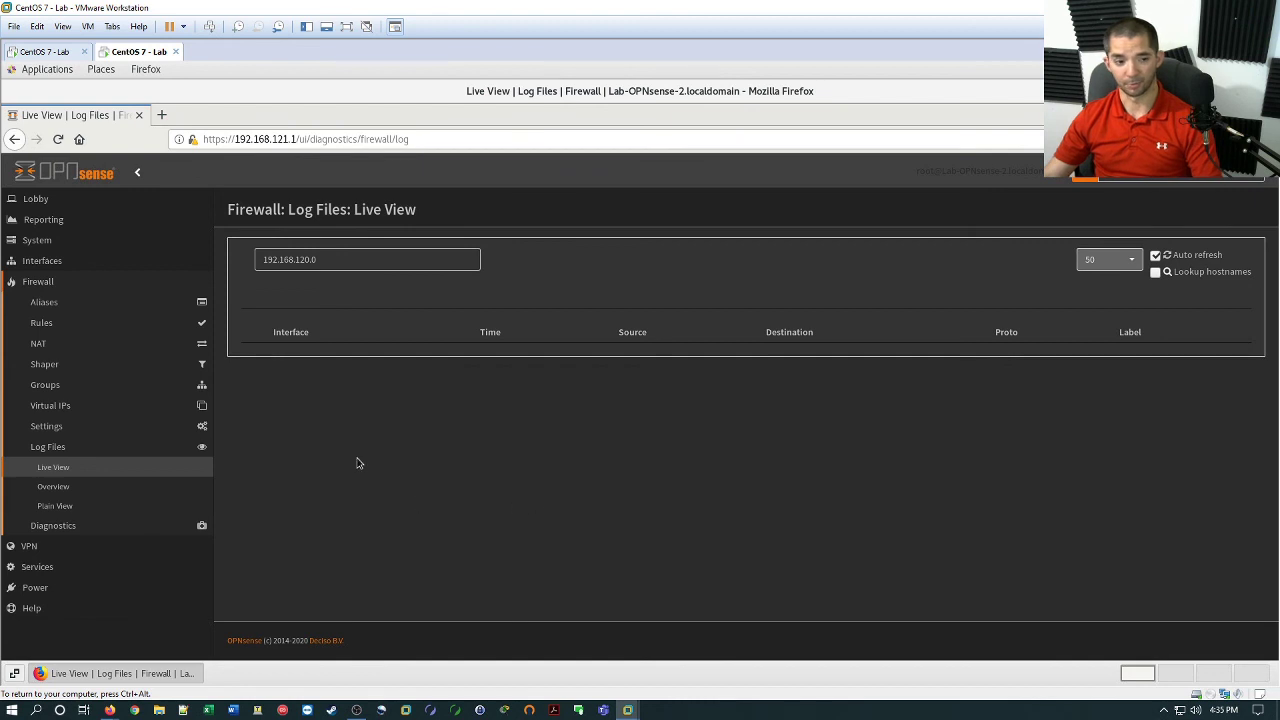
click(341, 260)
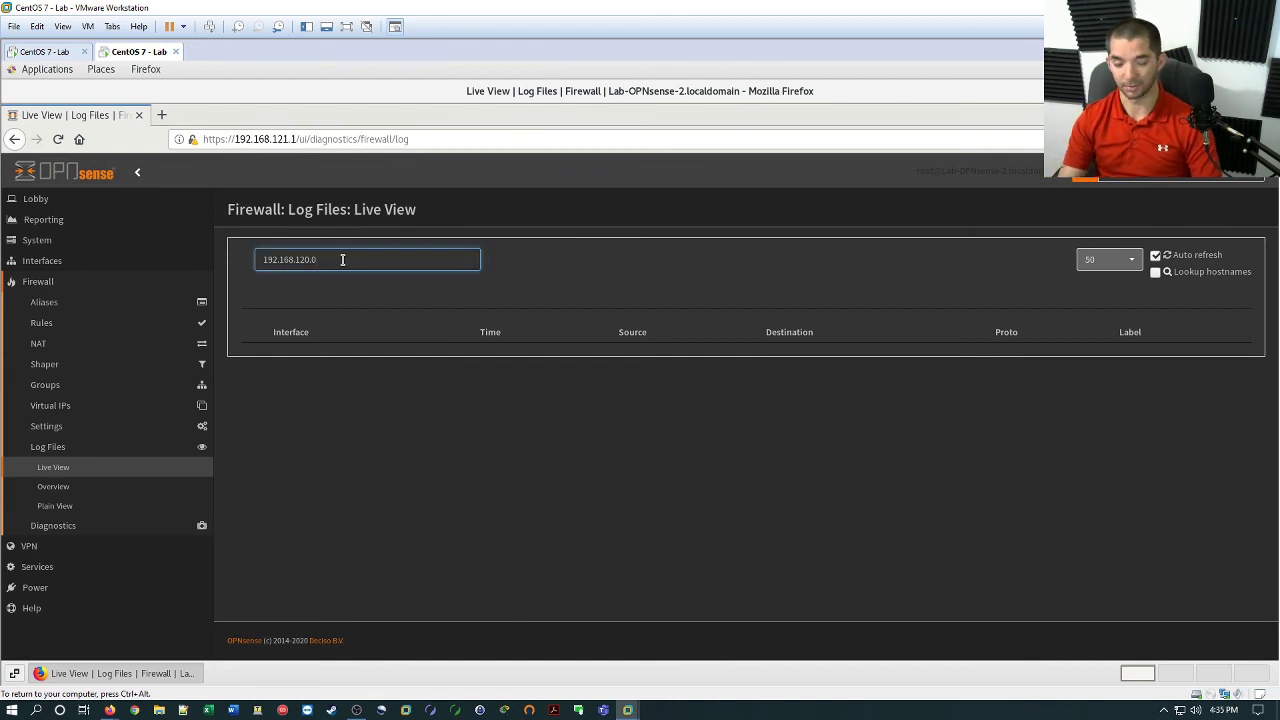
key(BackSpace)
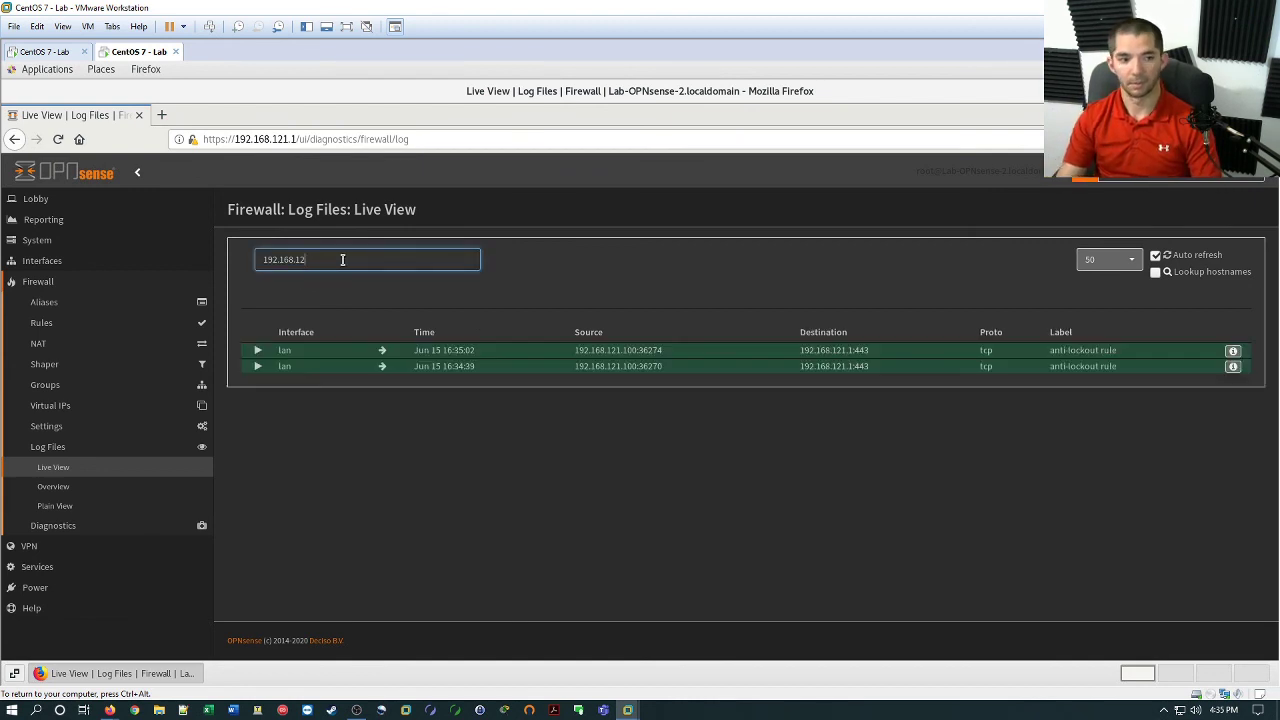